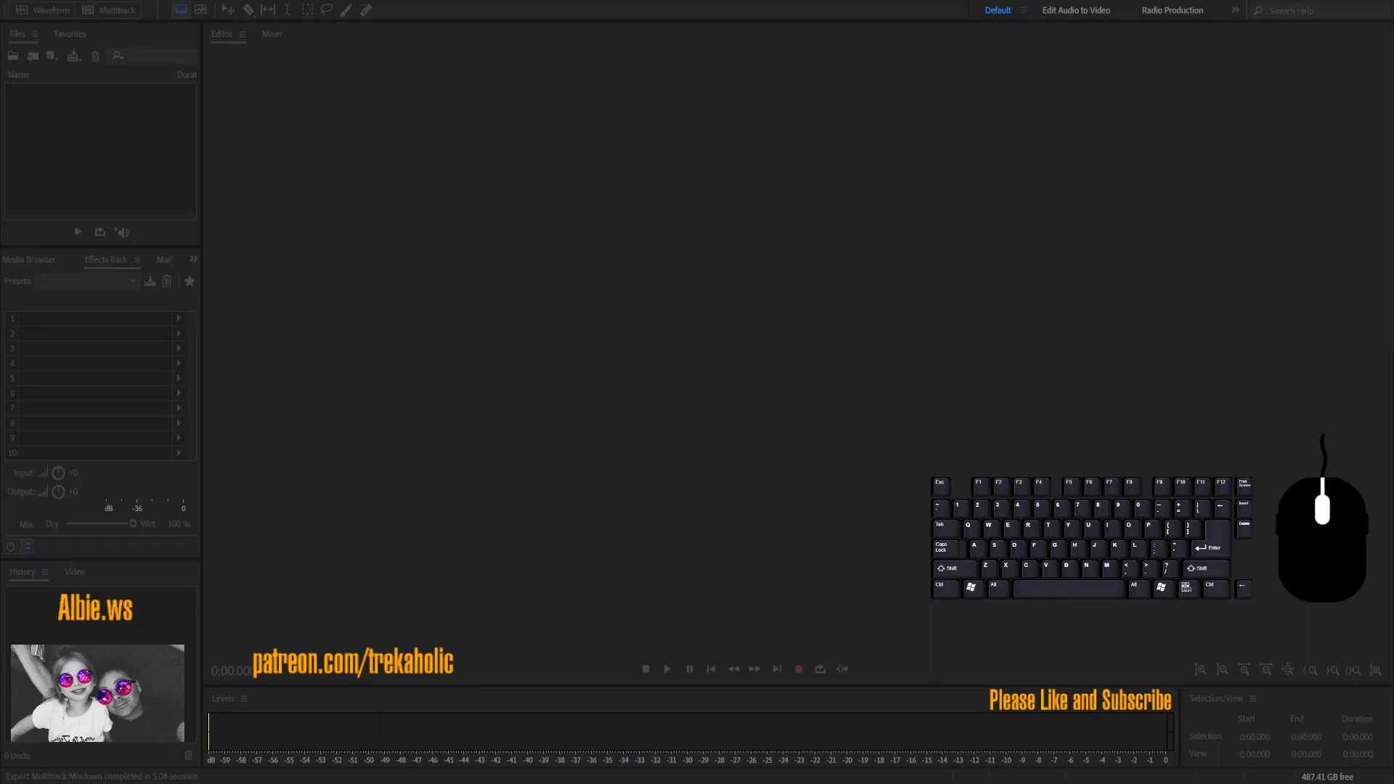
left_click(151, 172)
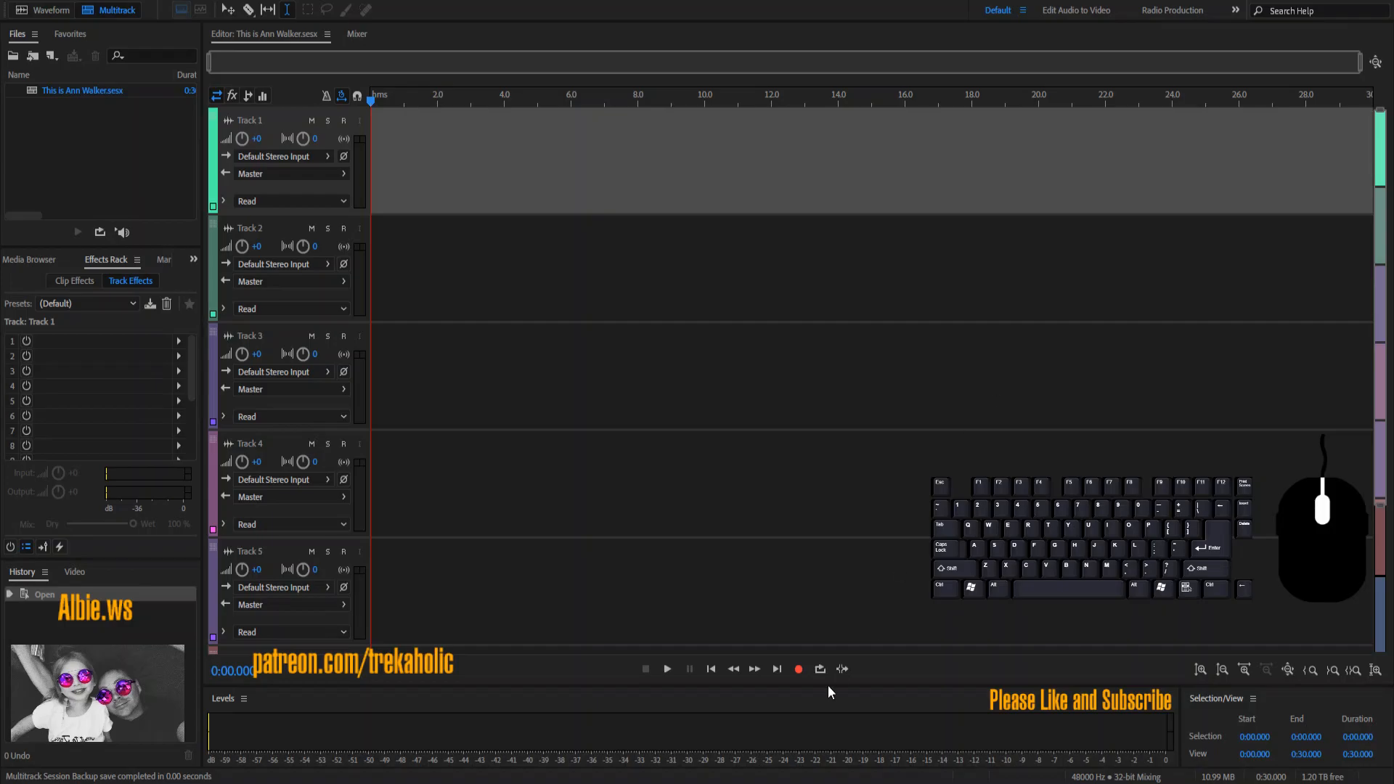
left_click(1080, 617)
left_click(1031, 625)
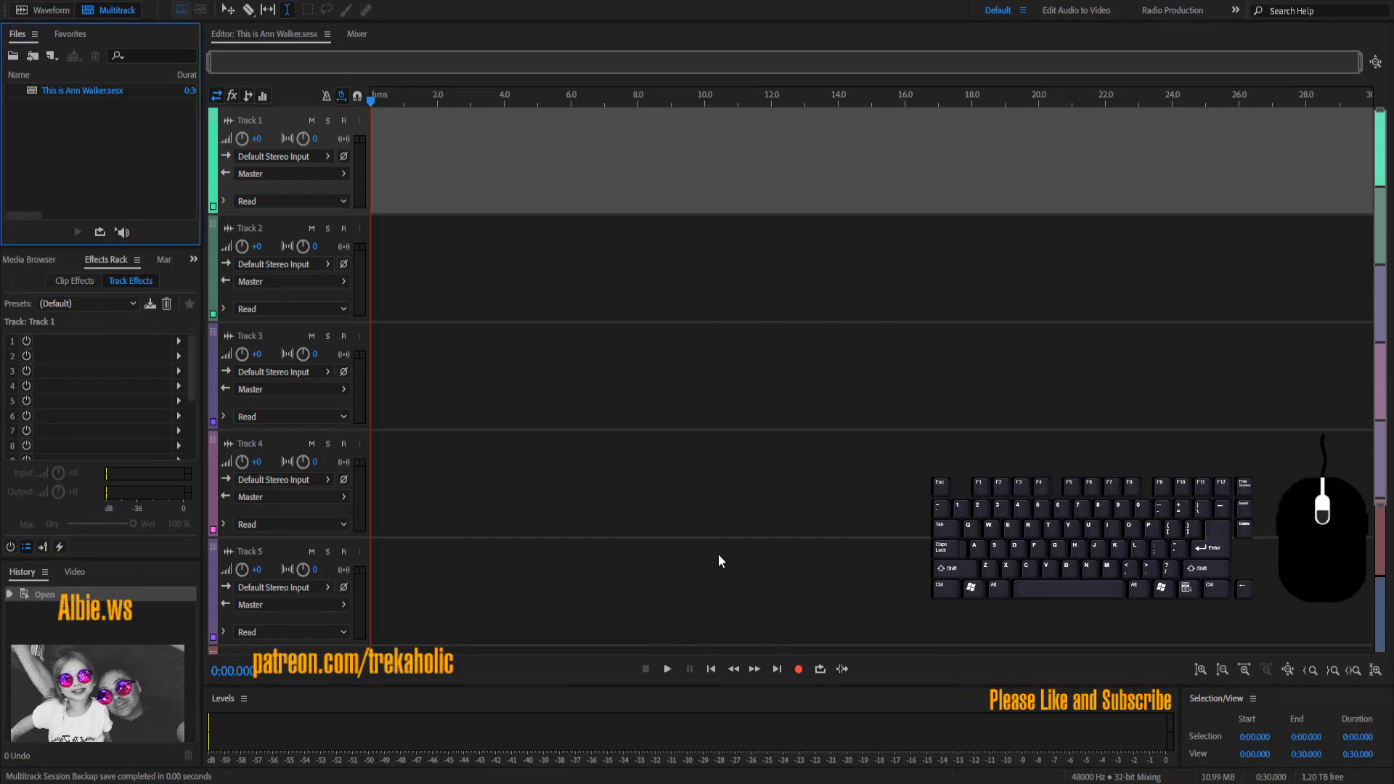
Step: Import This is blank.wav, place it on Track 2, and start playback
left_click(696, 619)
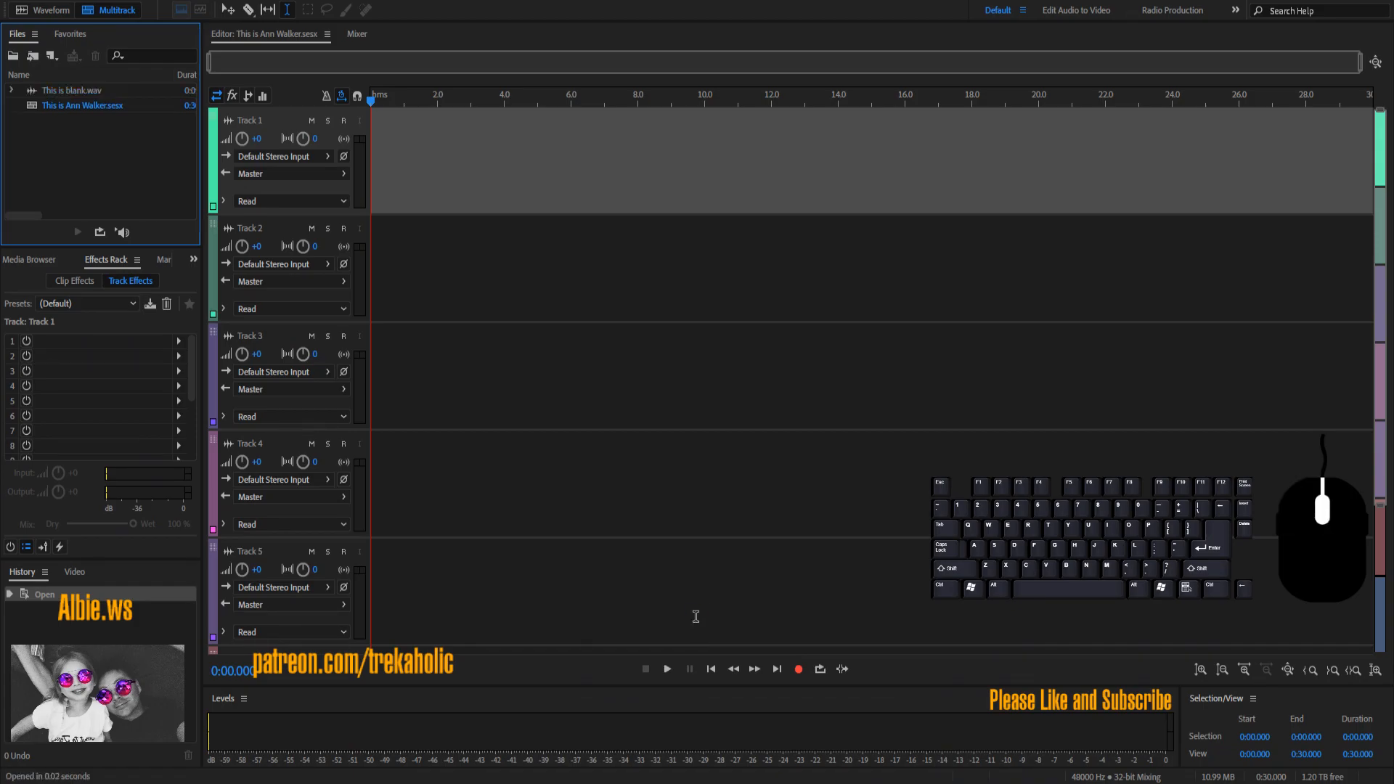
left_click_drag(130, 96, 368, 273)
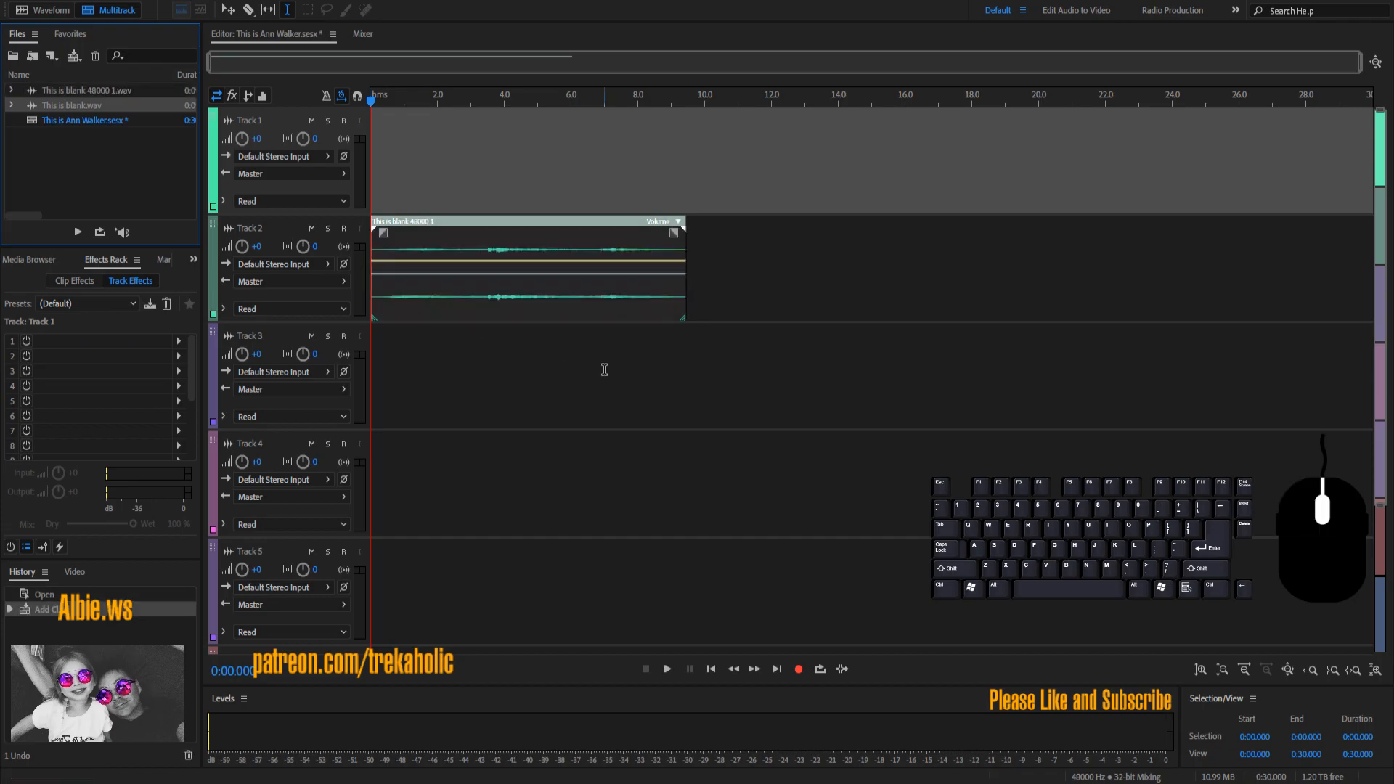
key("space")
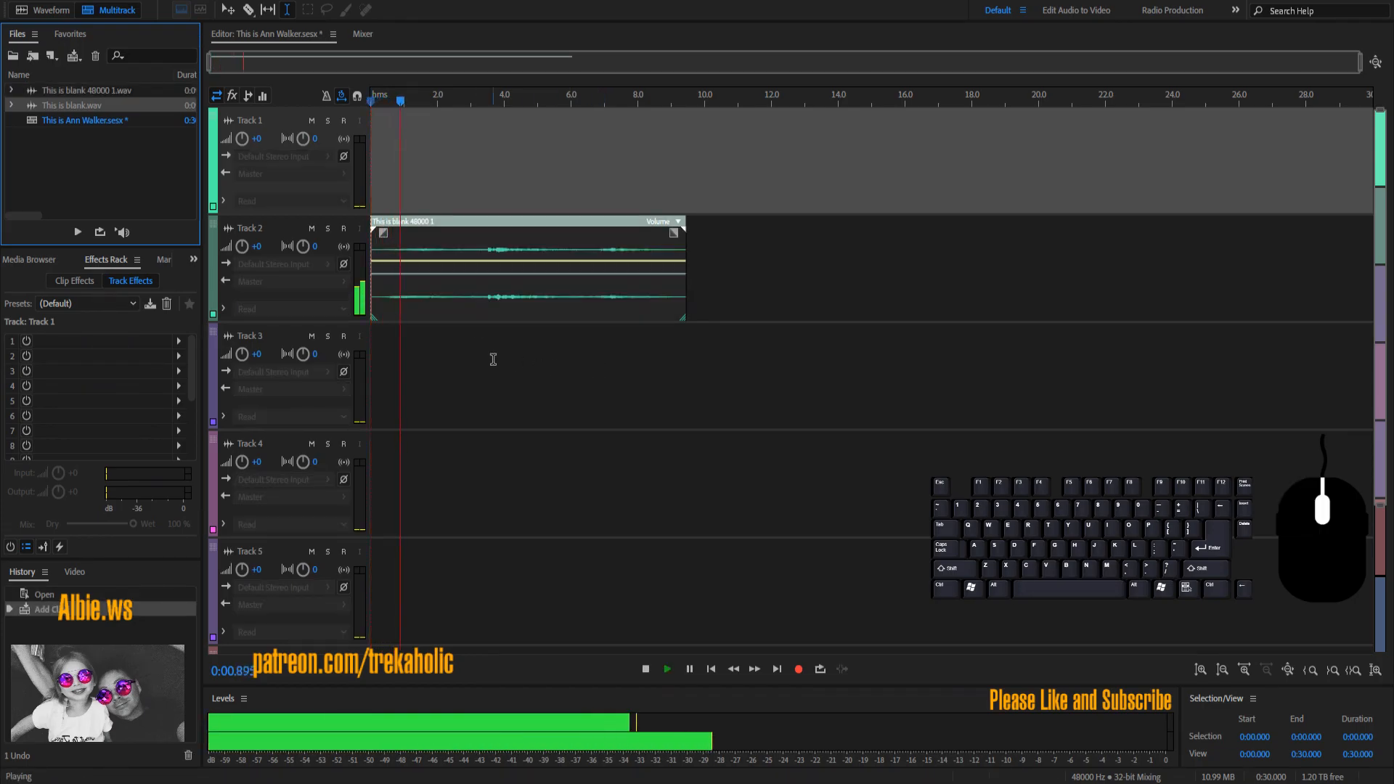
Step: Adjust Track 2's volume, reset it to +0, then open the blank clip for waveform editing
left_click_drag(242, 246, 441, 246)
left_click(260, 247)
key("Return")
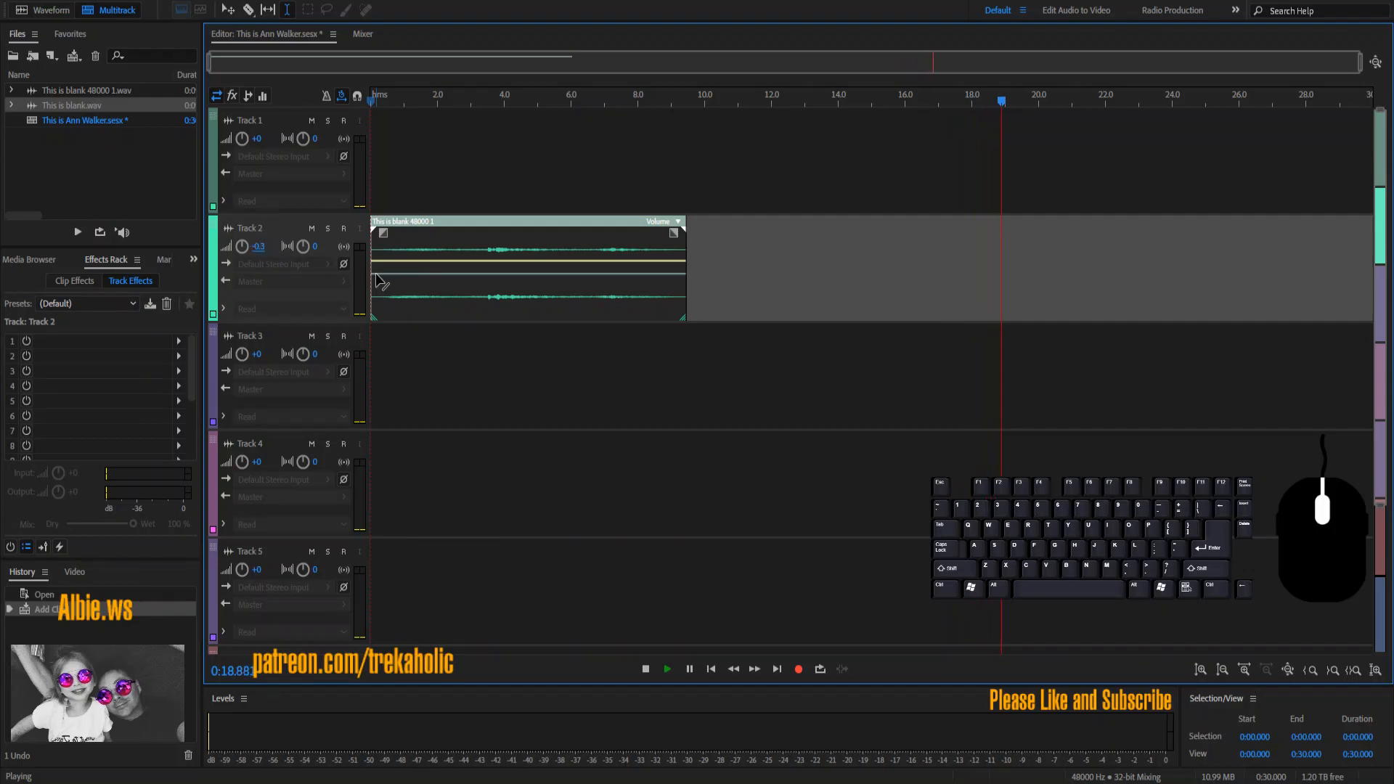
left_click(260, 247)
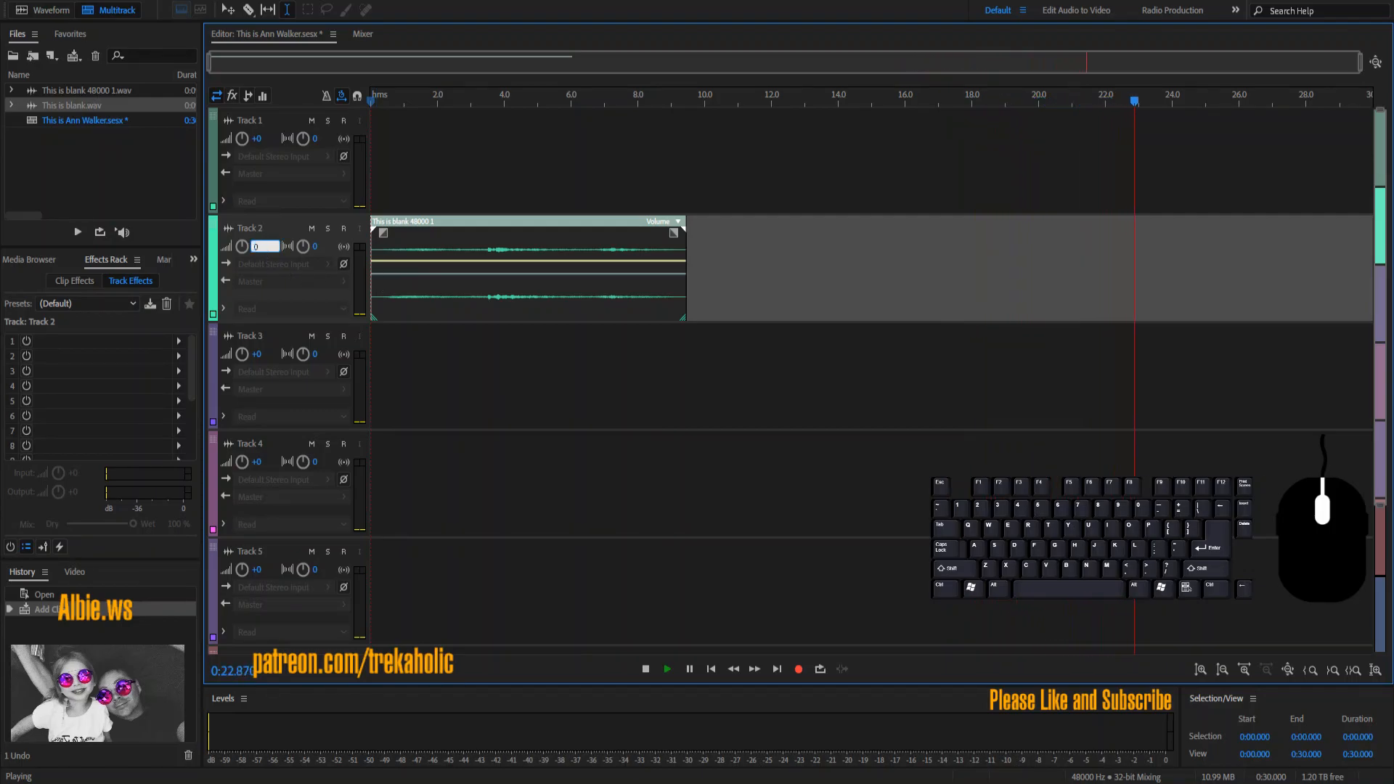
left_click(545, 436)
key("space")
double_click(511, 313)
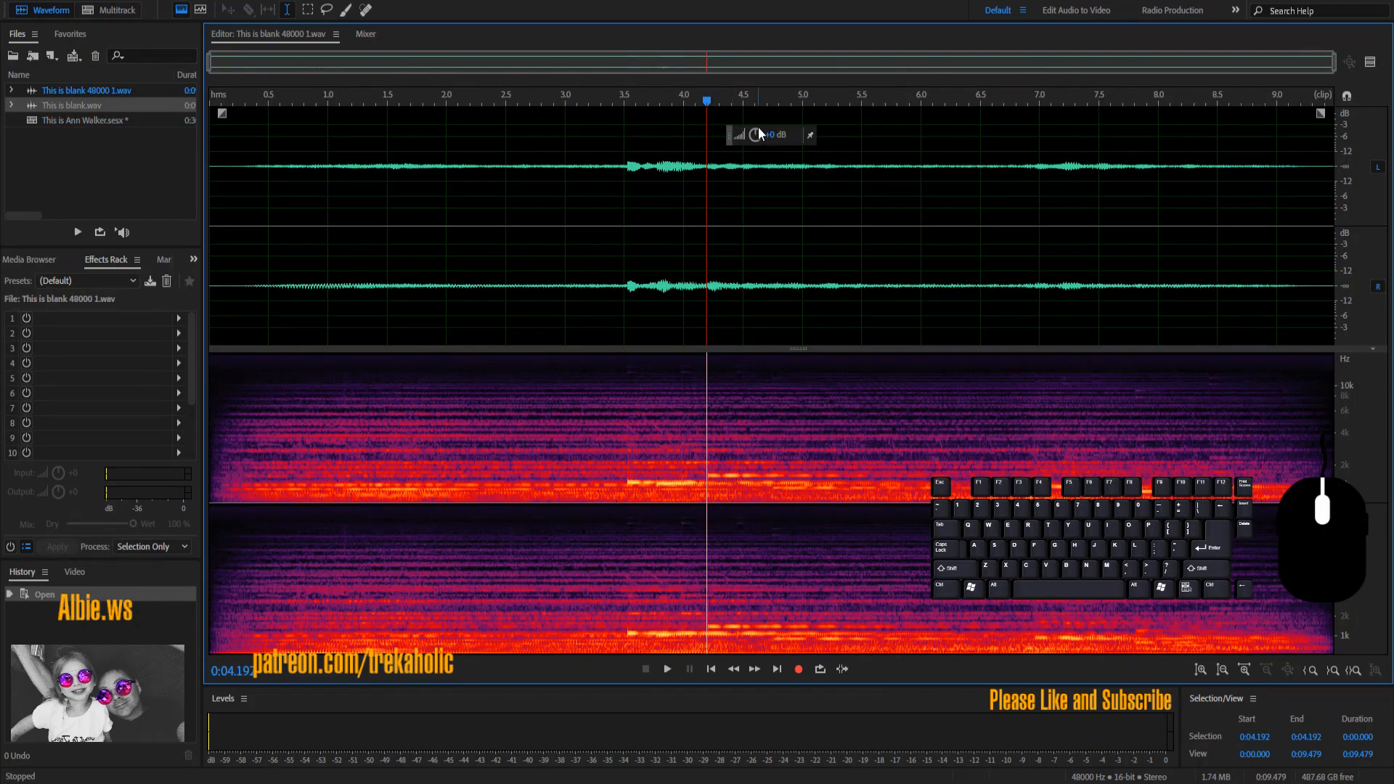
Step: Raise the blank clip's gain with the HUD knob, then replay the session from the start
left_click_drag(755, 134, 755, 120)
double_click(137, 122)
key("space")
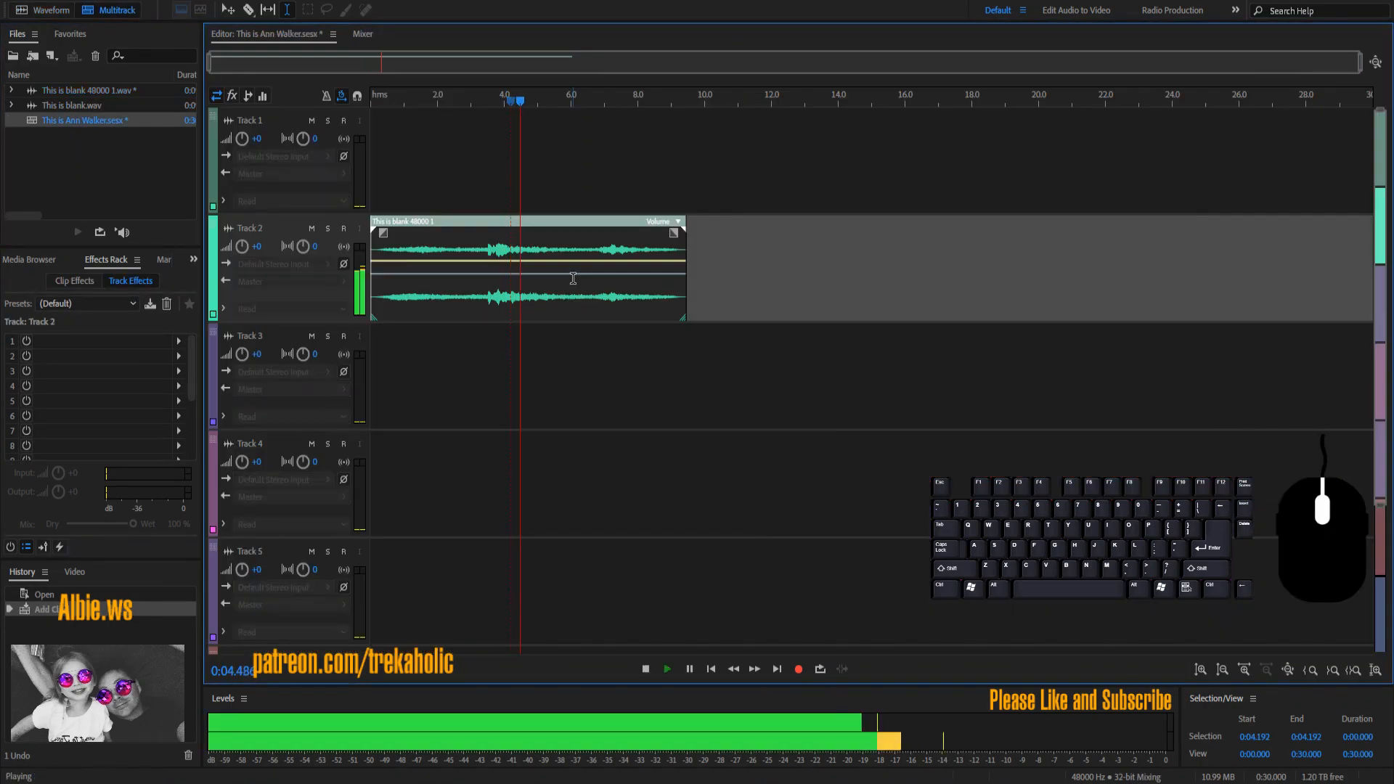
key("space")
key("Home")
key("space")
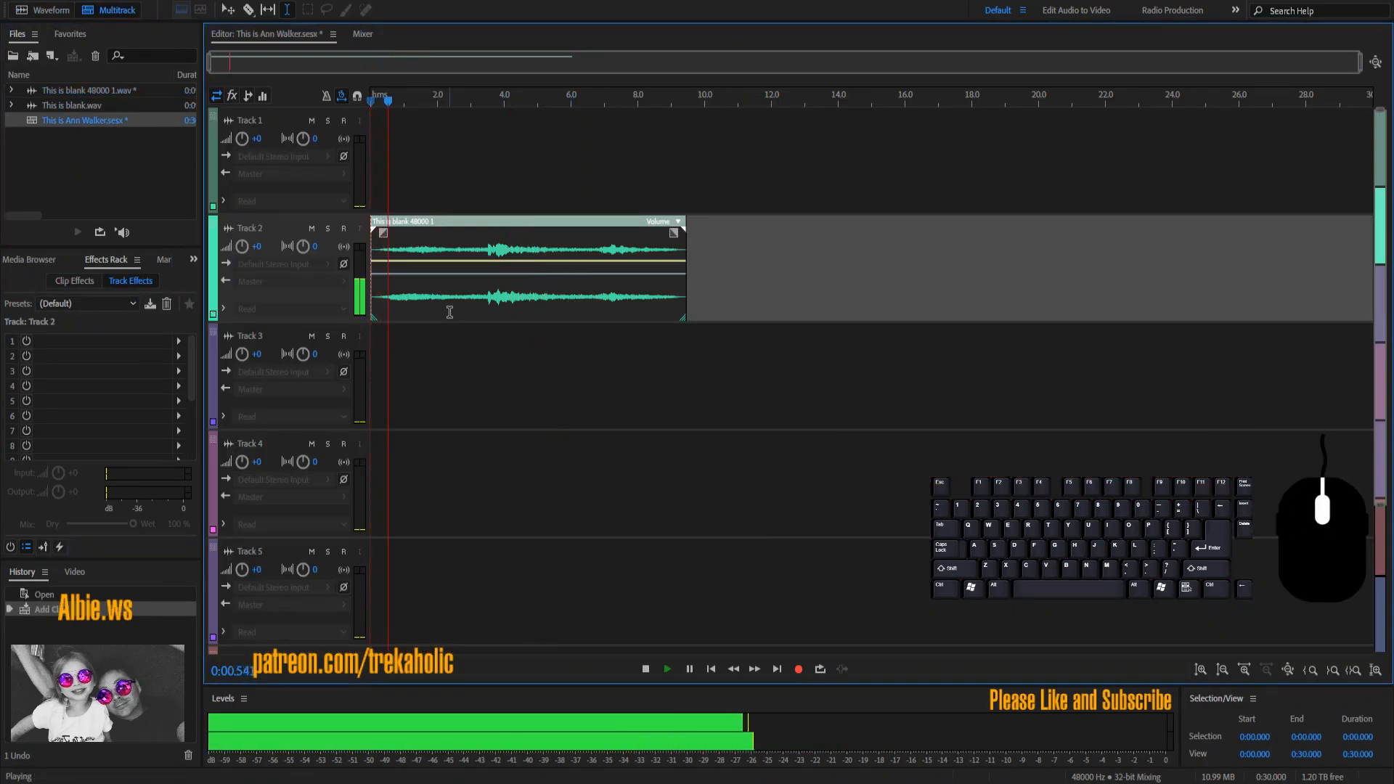
key("space")
right_click(125, 216)
left_click(131, 226)
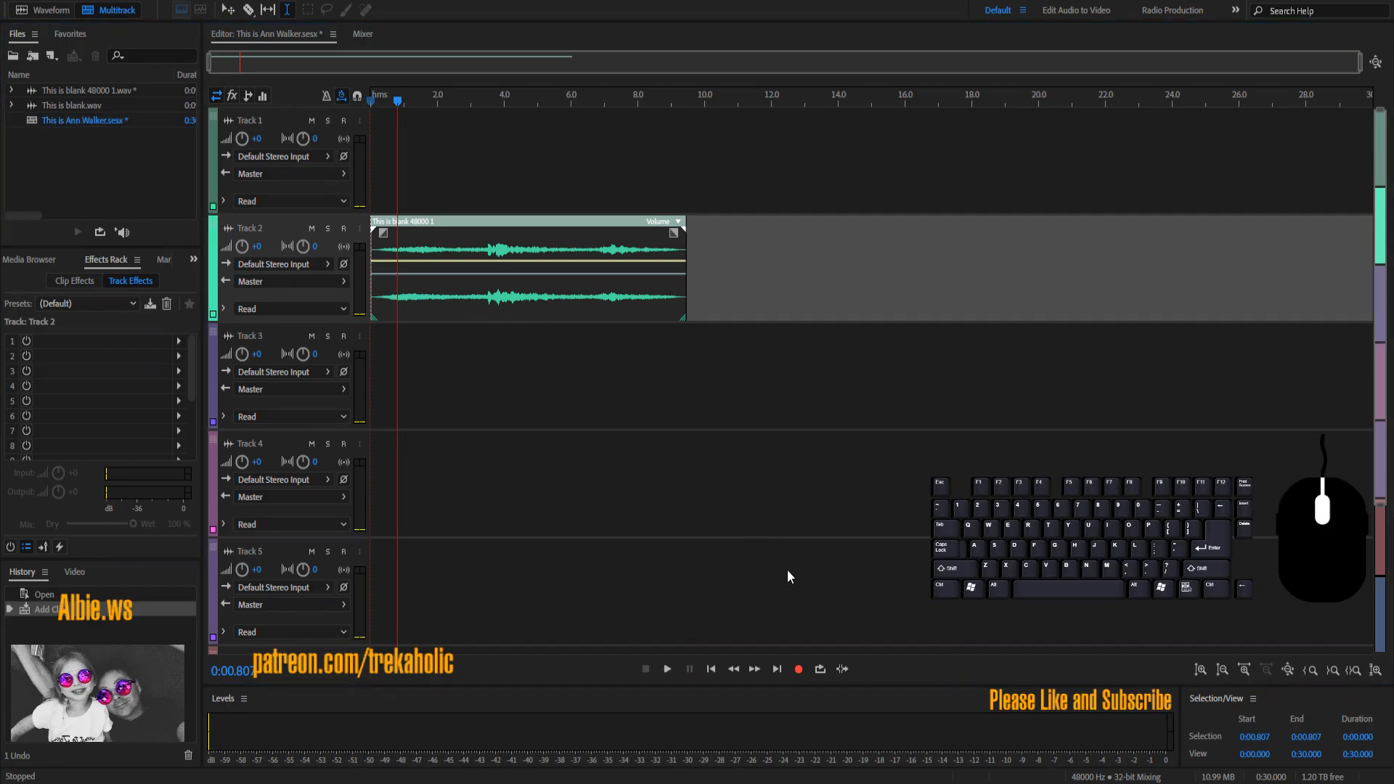
left_click(973, 636)
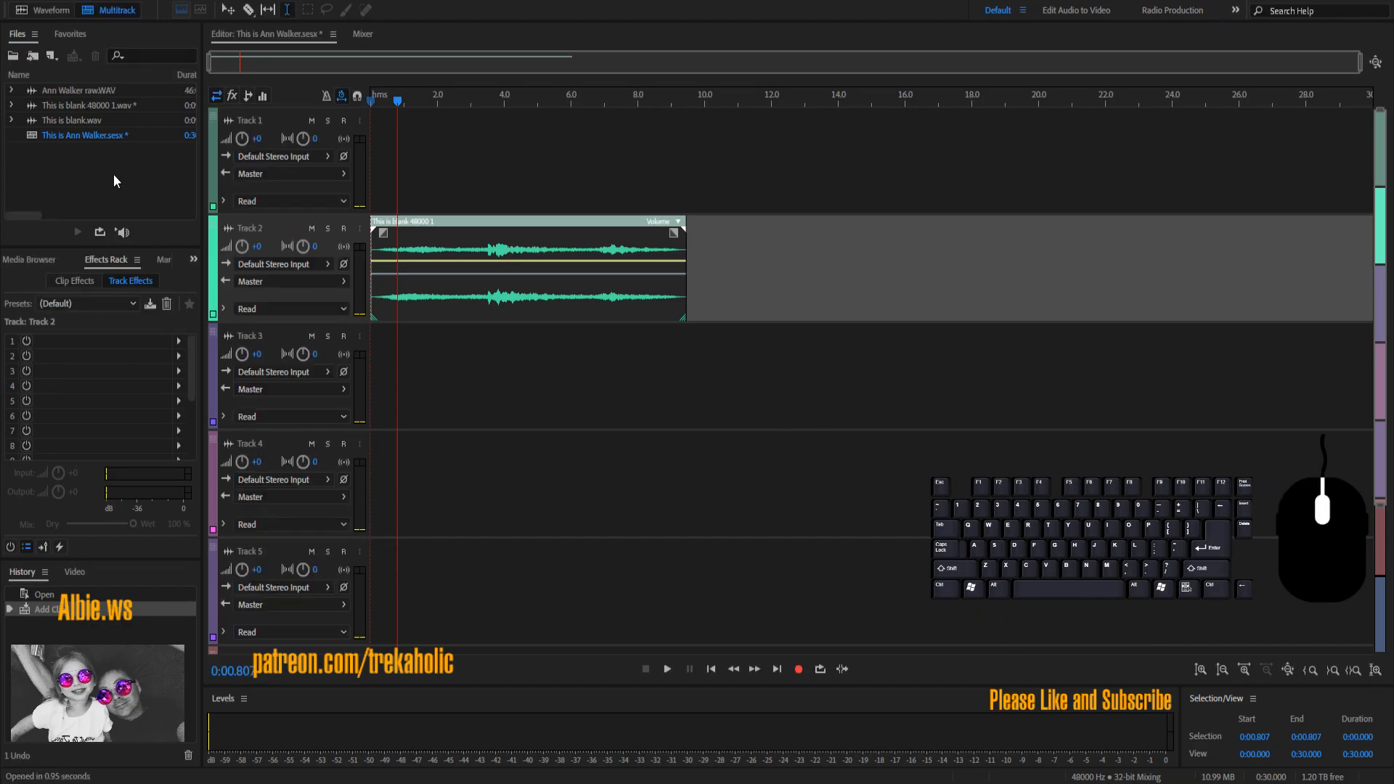
left_click(77, 93)
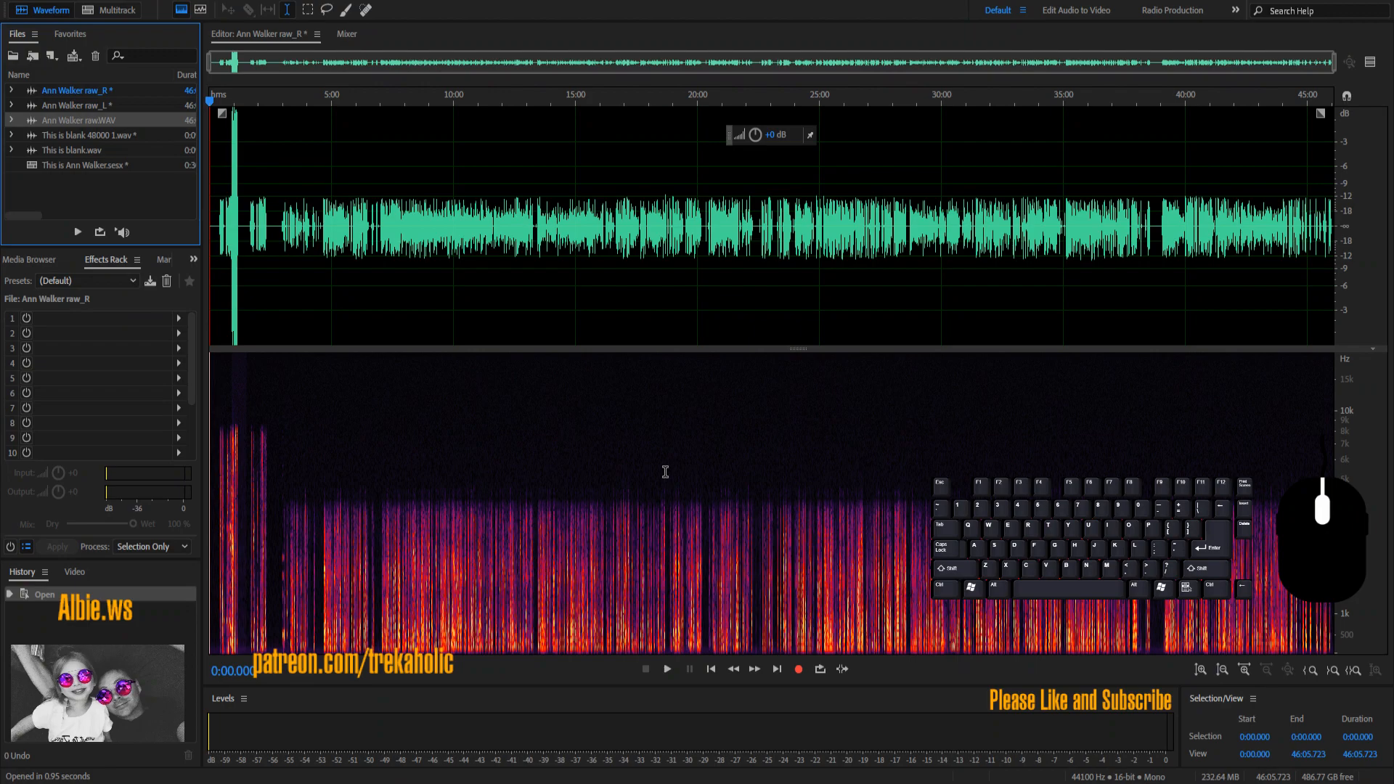
double_click(125, 166)
left_click_drag(124, 91, 314, 383)
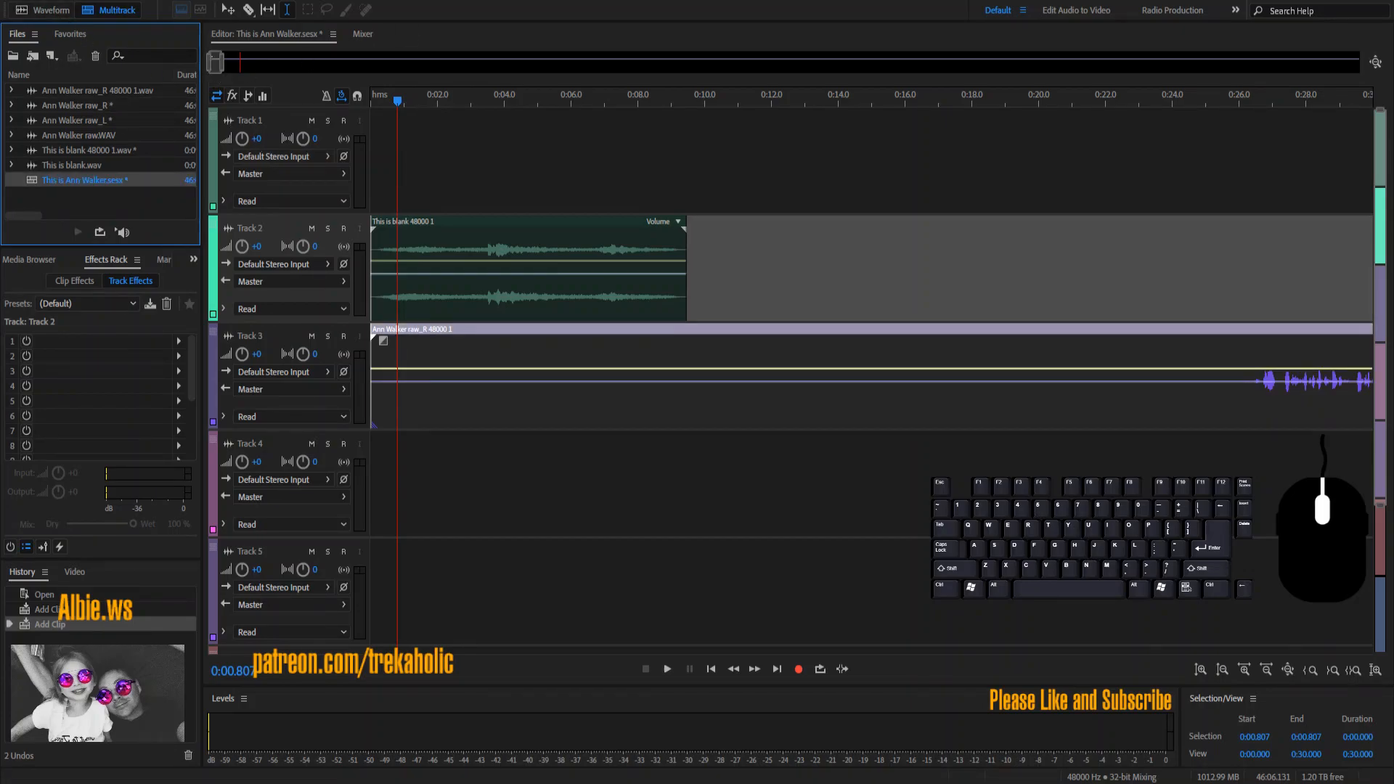
left_click(527, 150)
key("End")
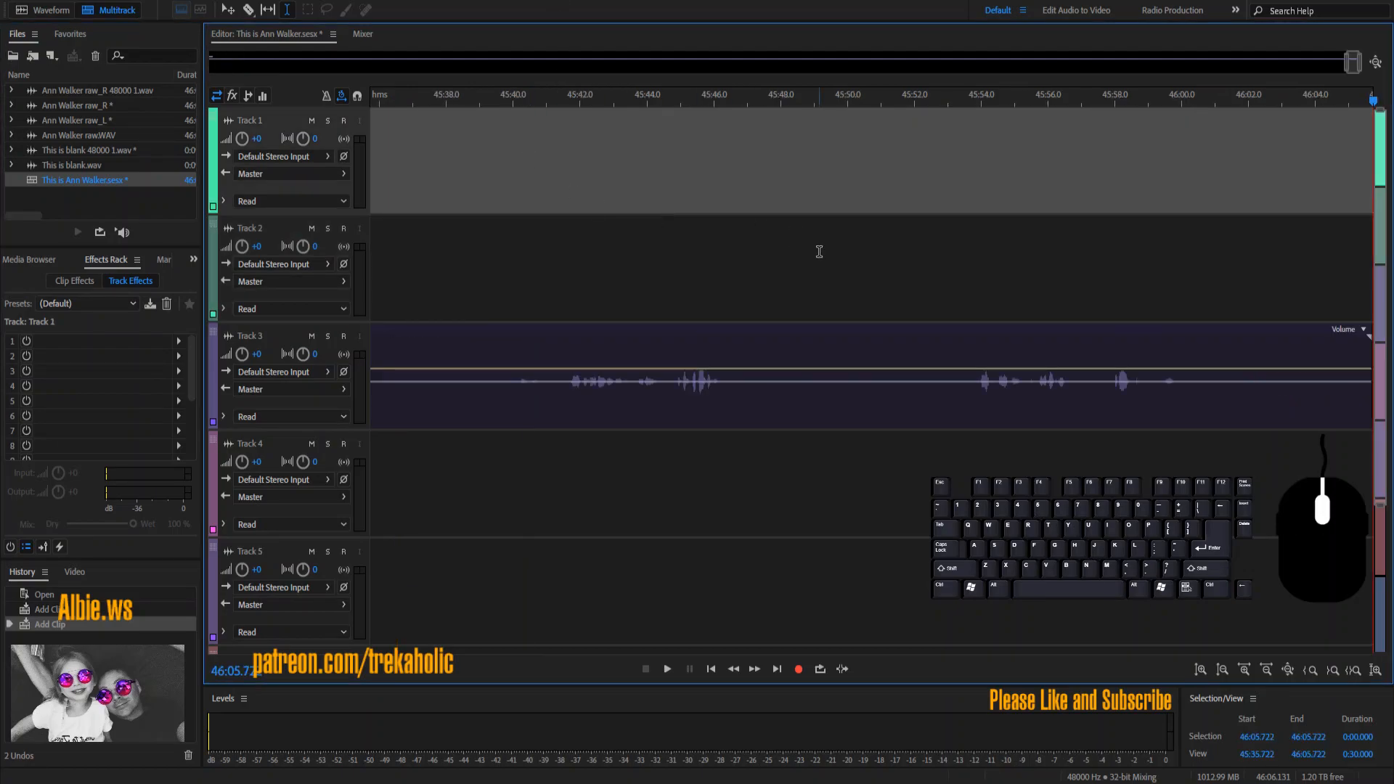
left_click(973, 412)
key("space")
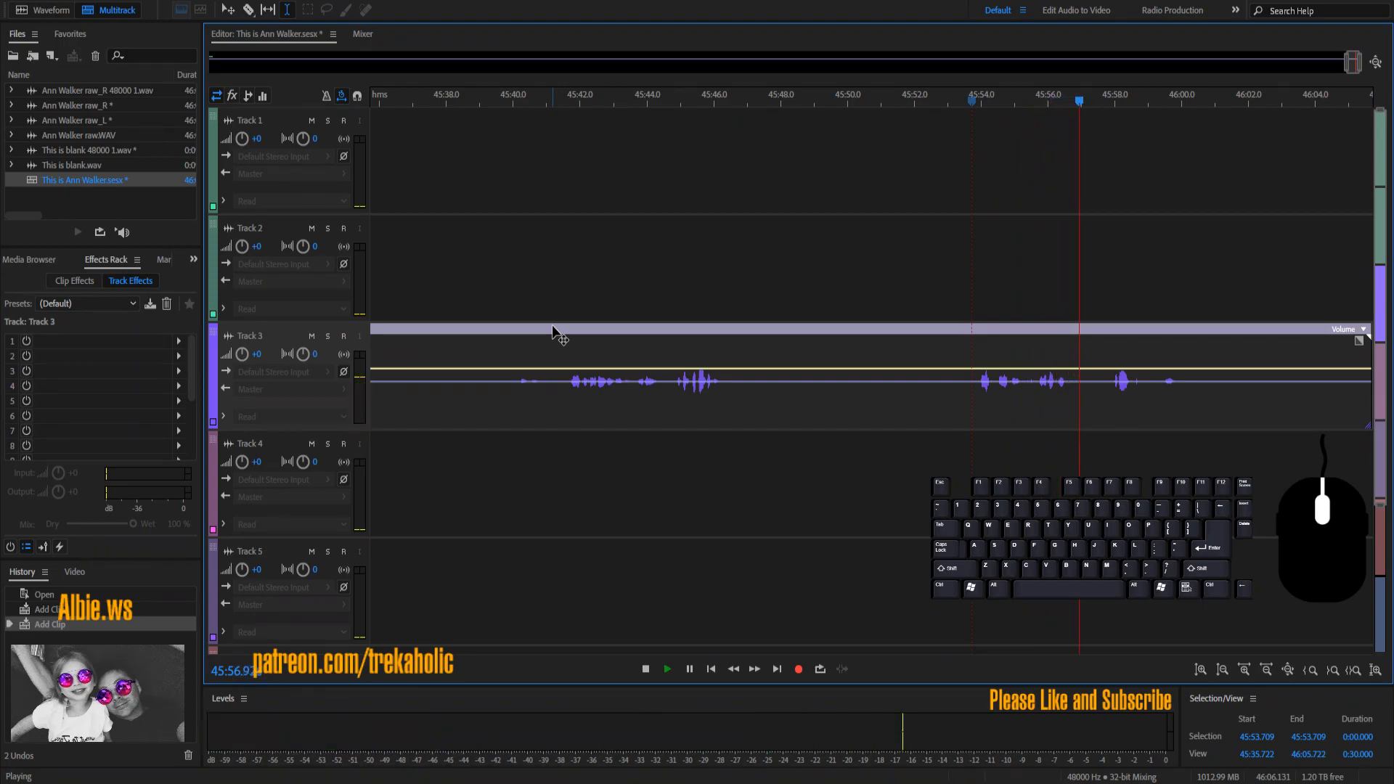
key("m")
Step: Audition from 45:41 and 44:55, selecting the stretch before 45:39
left_click(563, 408)
key("space")
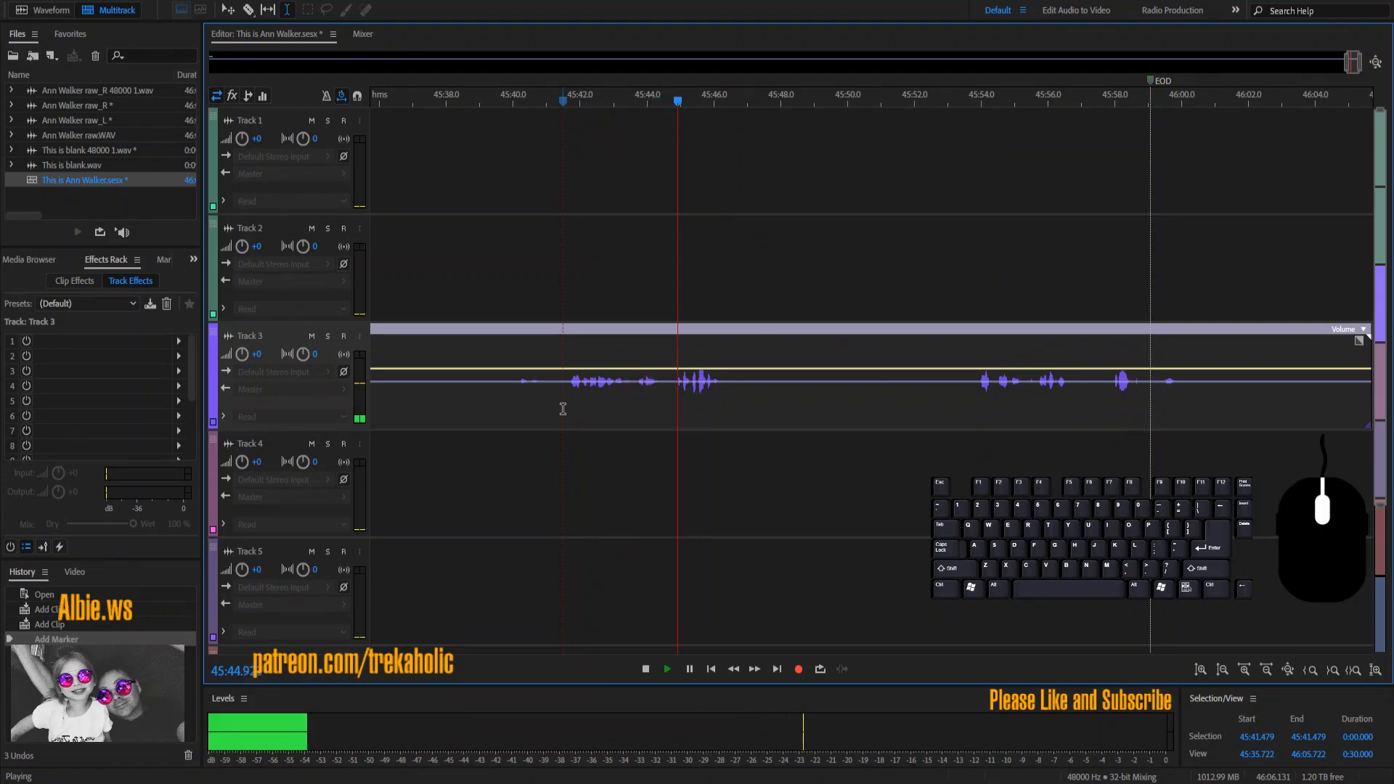
key("space")
left_click_drag(493, 421, 289, 425)
left_click(555, 419)
key("space")
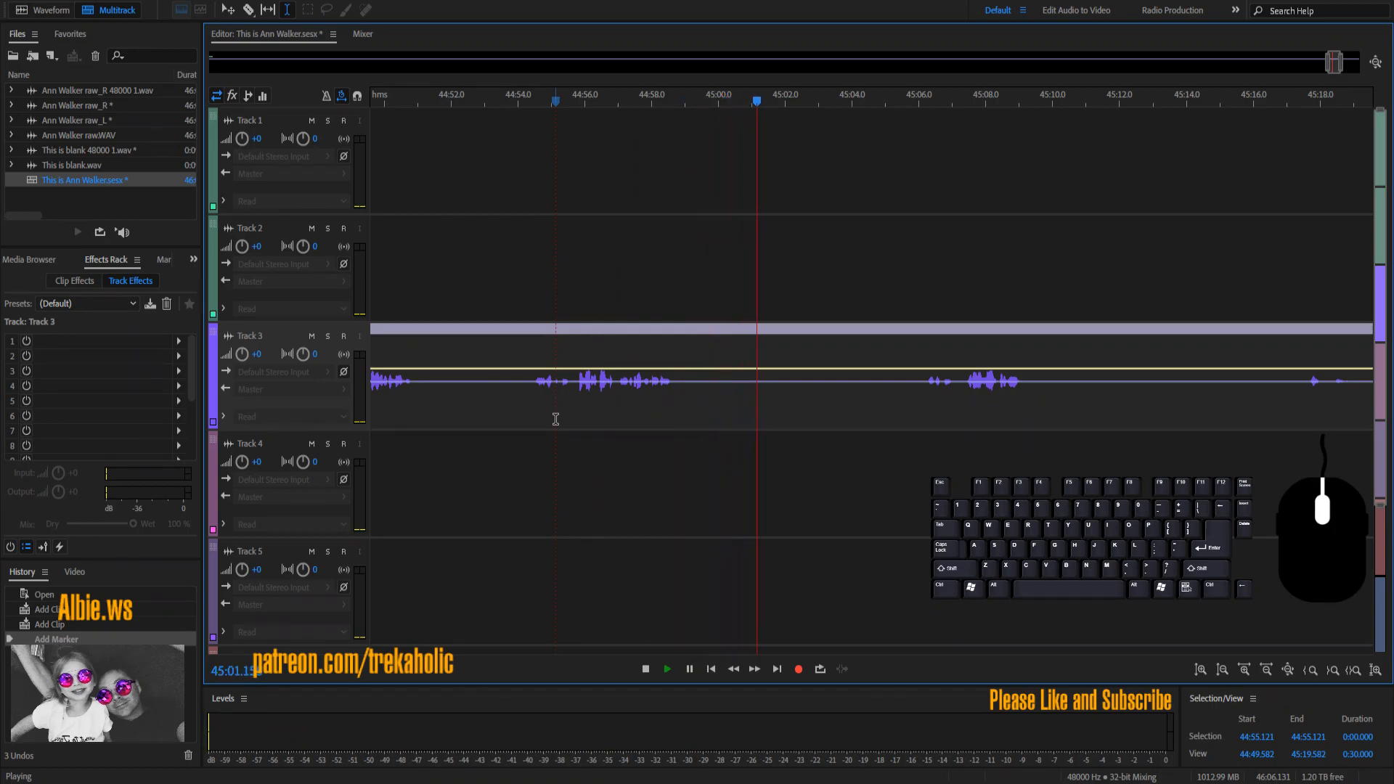
key("space")
Step: Audition from 44:54 and 44:49, selecting audio back to about 44:42 and earlier
left_click(534, 426)
key("space")
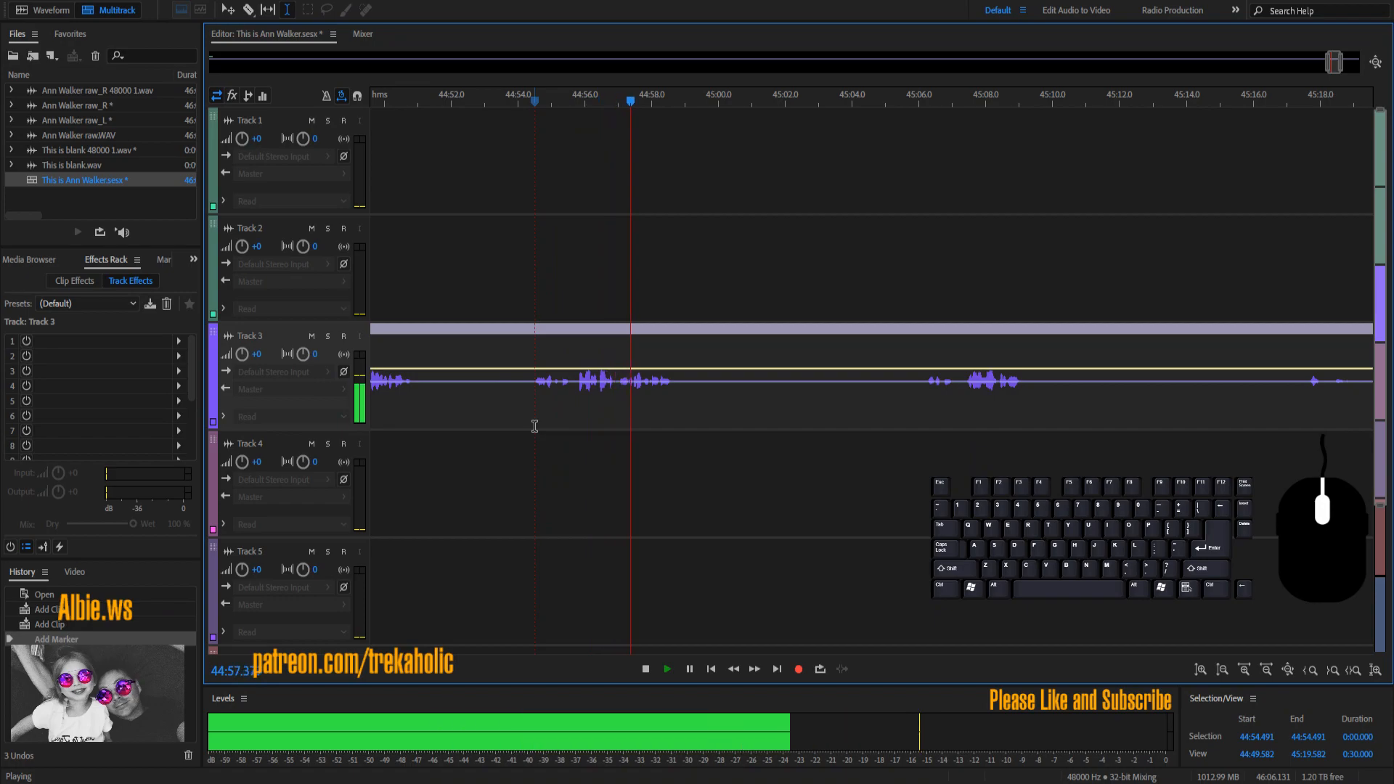
key("space")
left_click_drag(494, 427, 351, 430)
left_click(607, 420)
key("space")
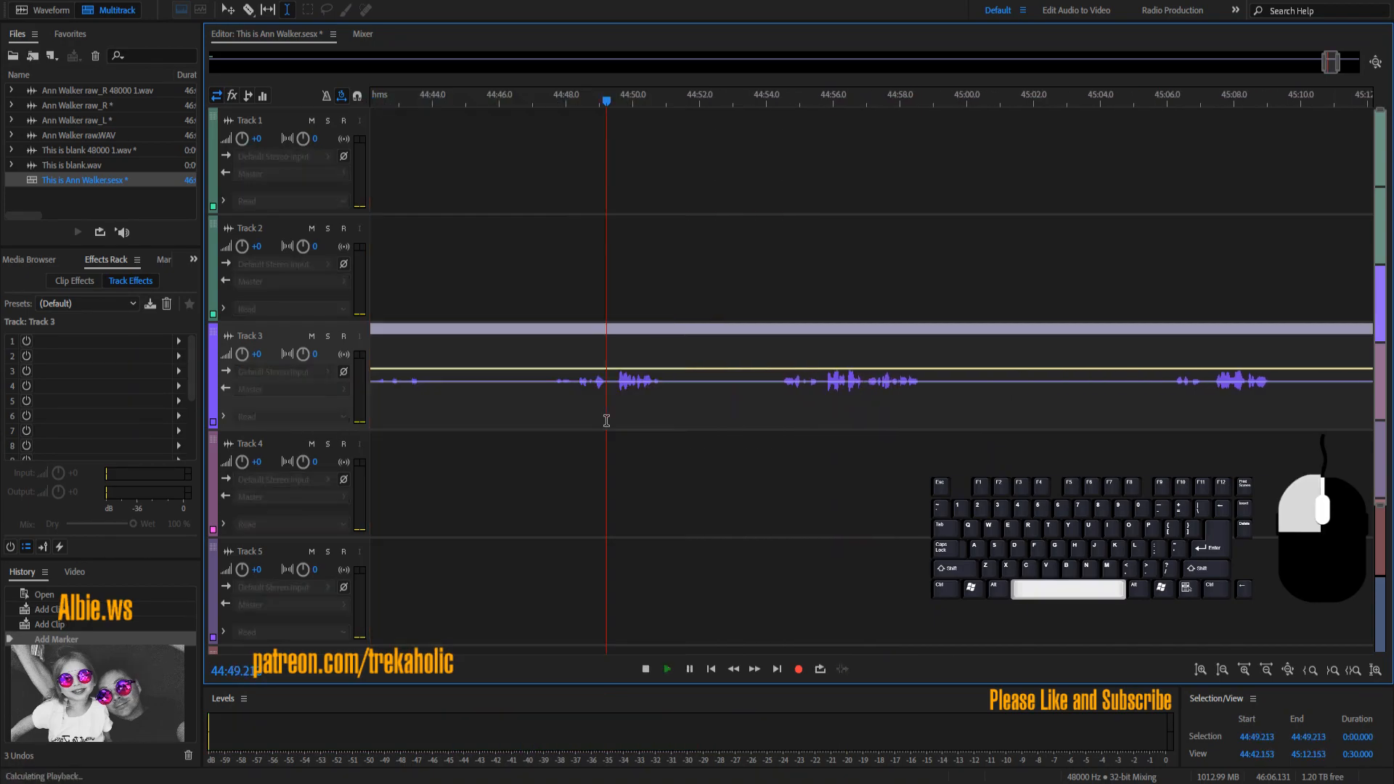
key("space")
left_click_drag(480, 416, 262, 419)
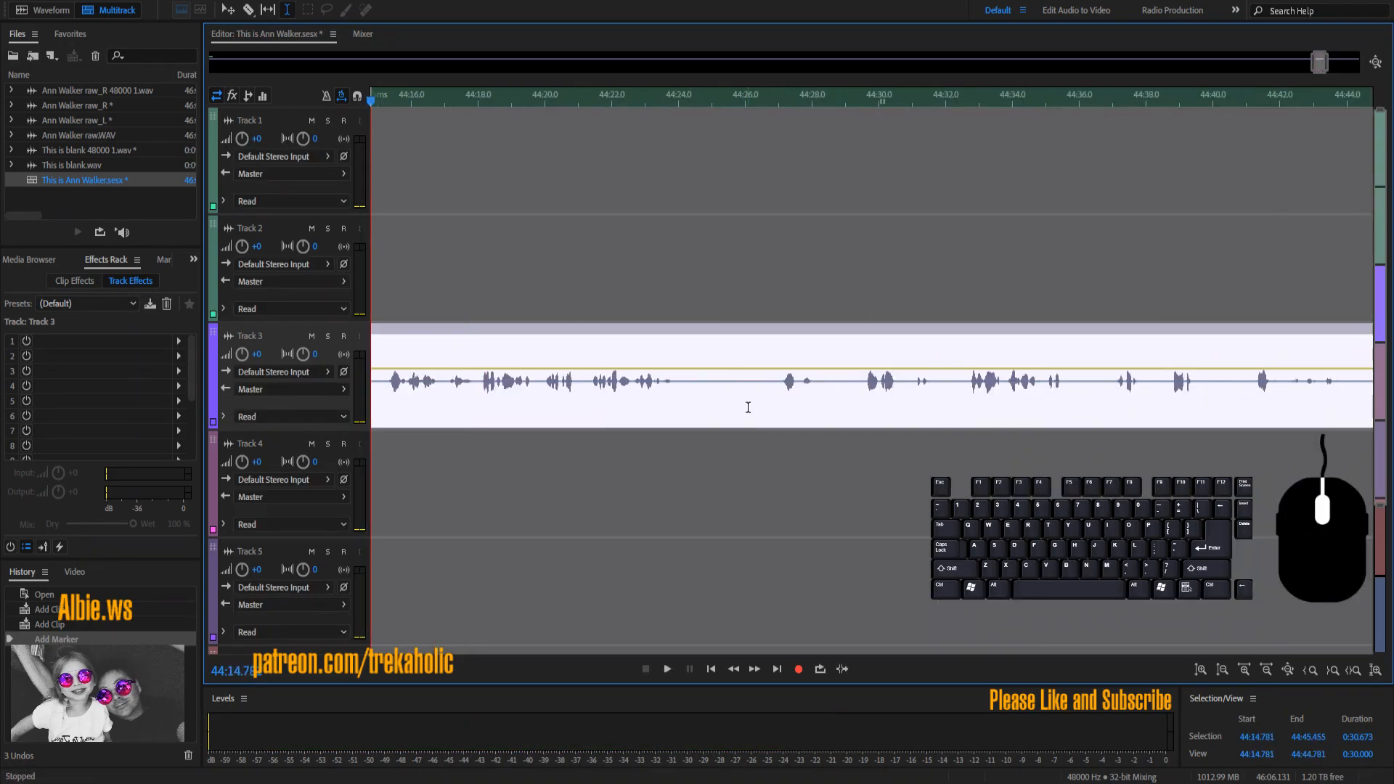
left_click(581, 408)
key("space")
key("space")
left_click_drag(523, 411, 314, 411)
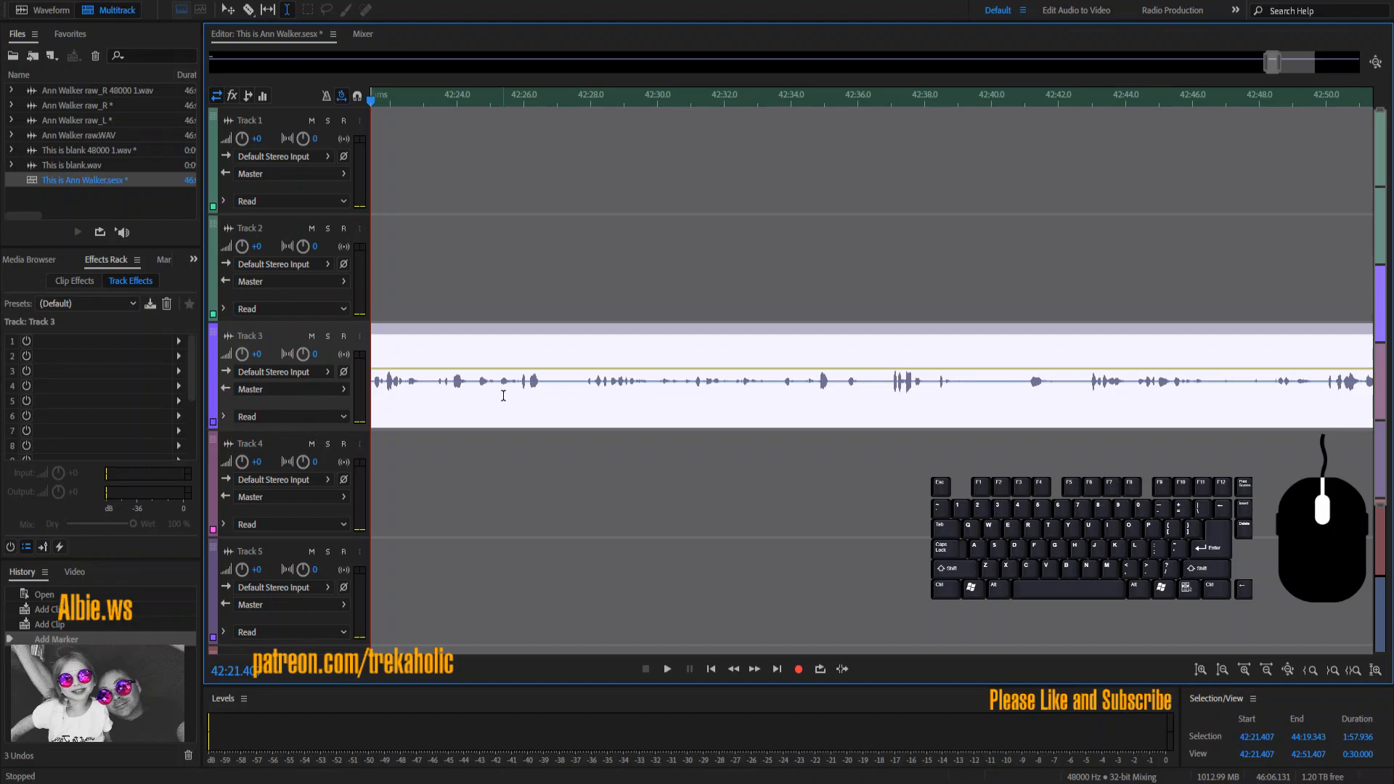
left_click(503, 389)
key("space")
left_click(1267, 669)
left_click(1266, 669)
left_click(1267, 670)
left_click(1267, 670)
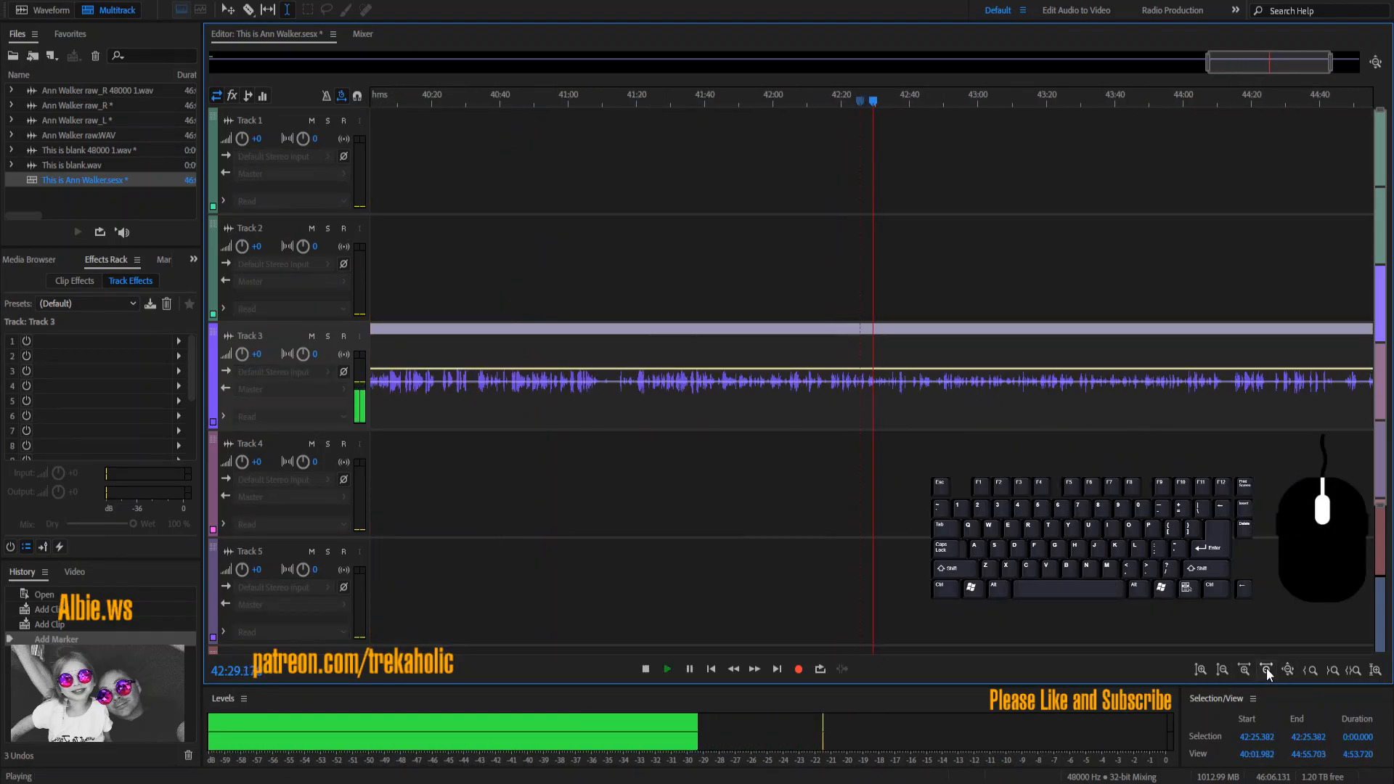
left_click(1267, 669)
left_click(1267, 669)
key("space")
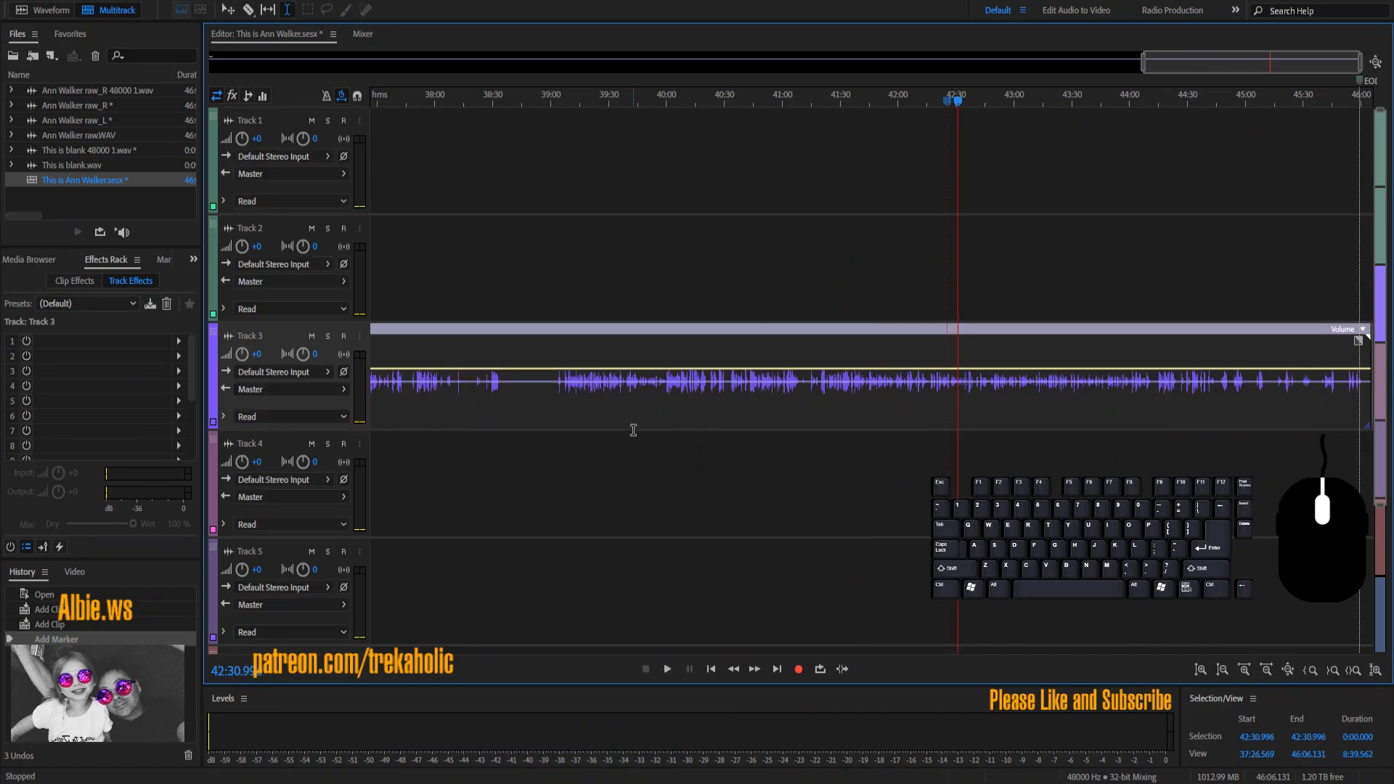
left_click(556, 394)
key("space")
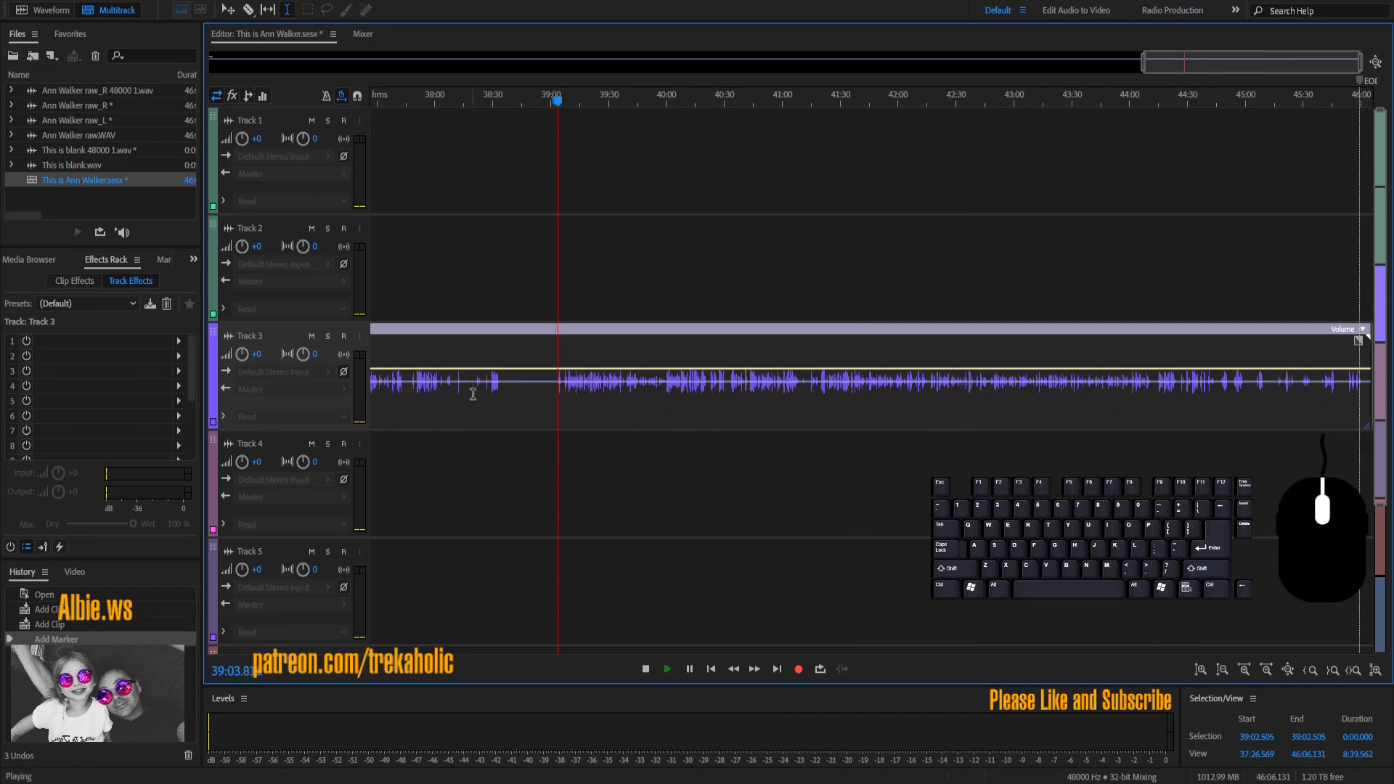
left_click(474, 393)
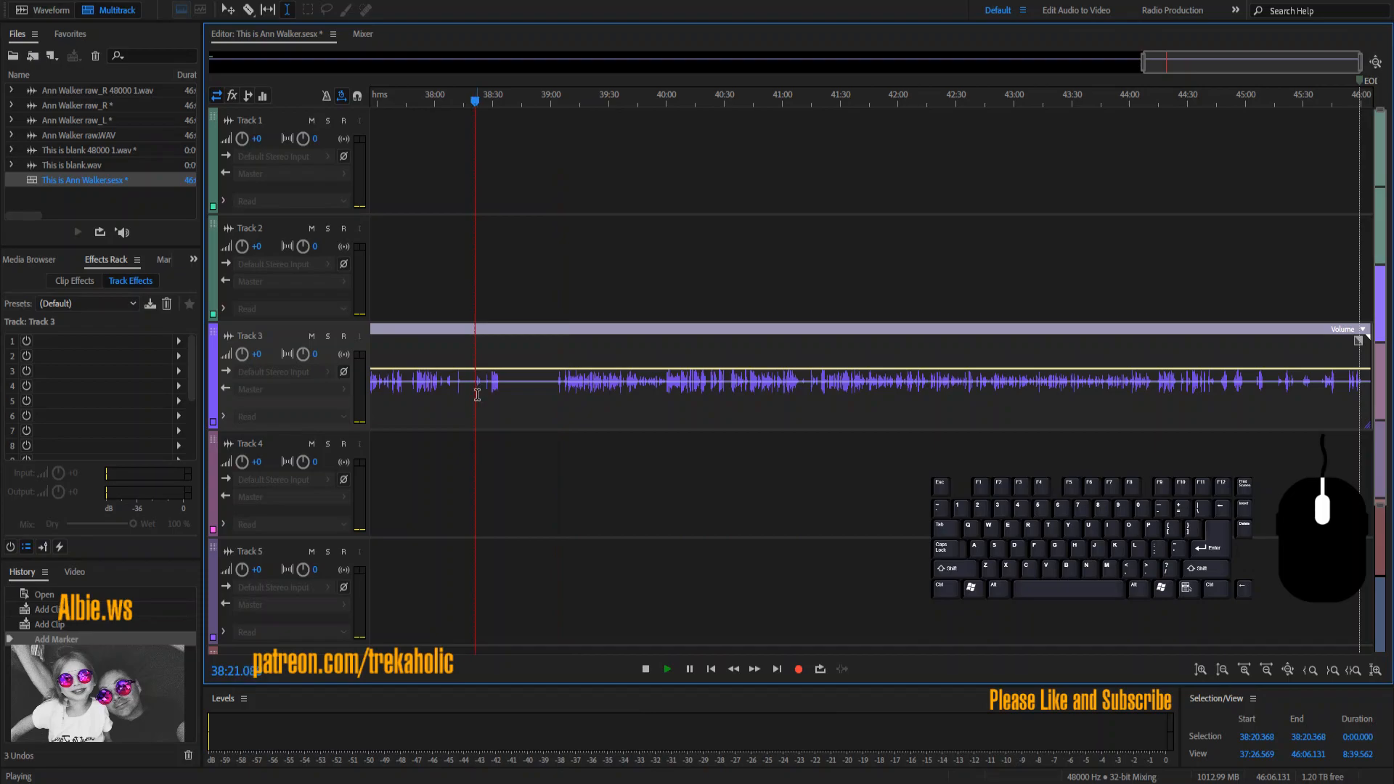
key("space")
left_click(412, 391)
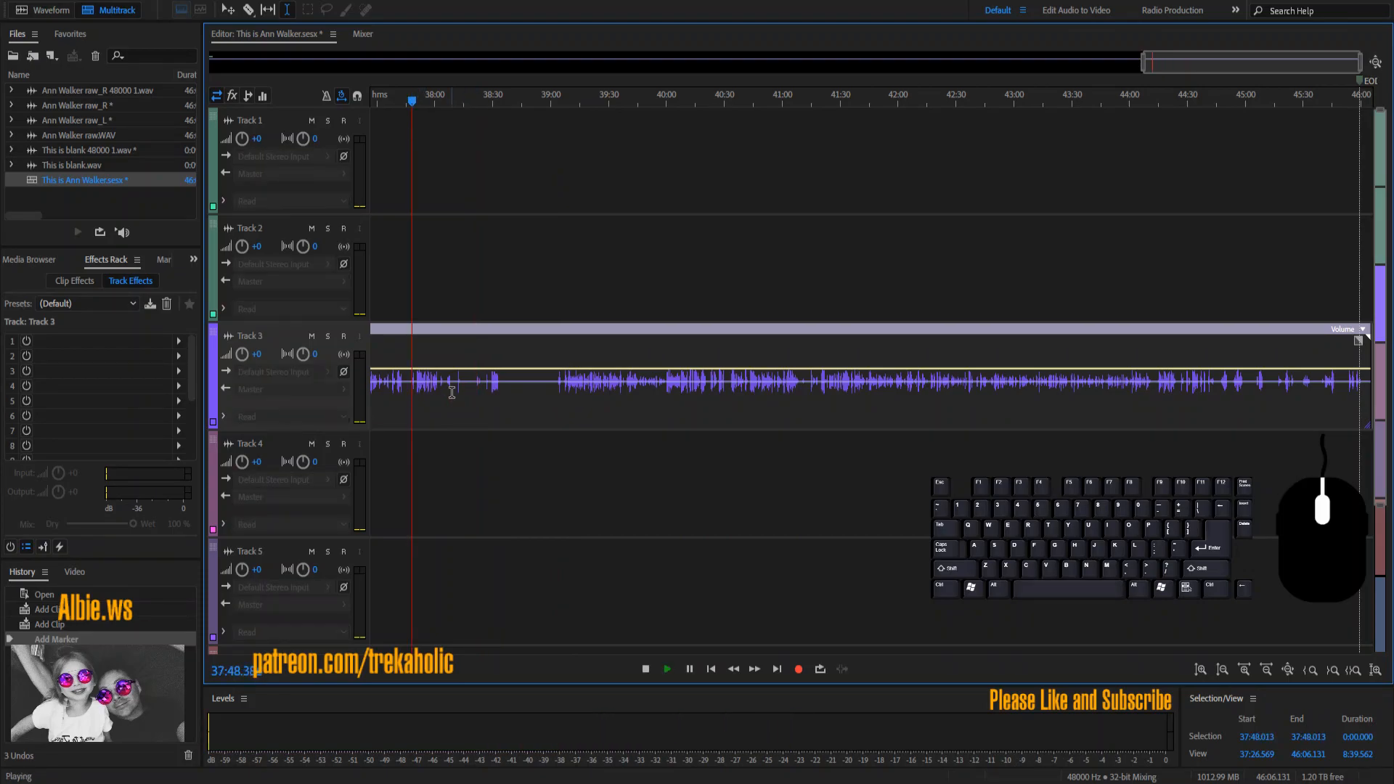
left_click(490, 396)
key("space")
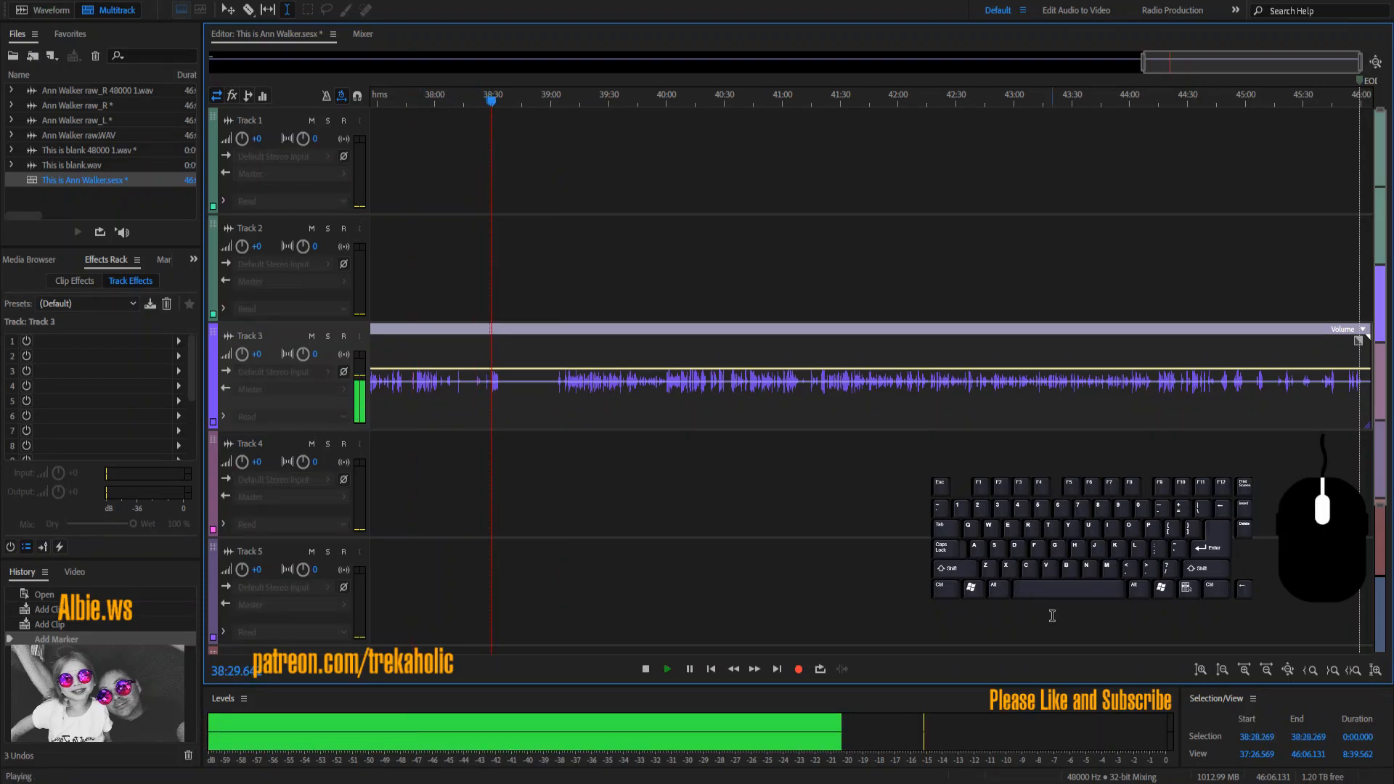
left_click(1237, 674)
left_click(1237, 671)
left_click(1236, 672)
left_click_drag(748, 417, 917, 421)
key("Delete")
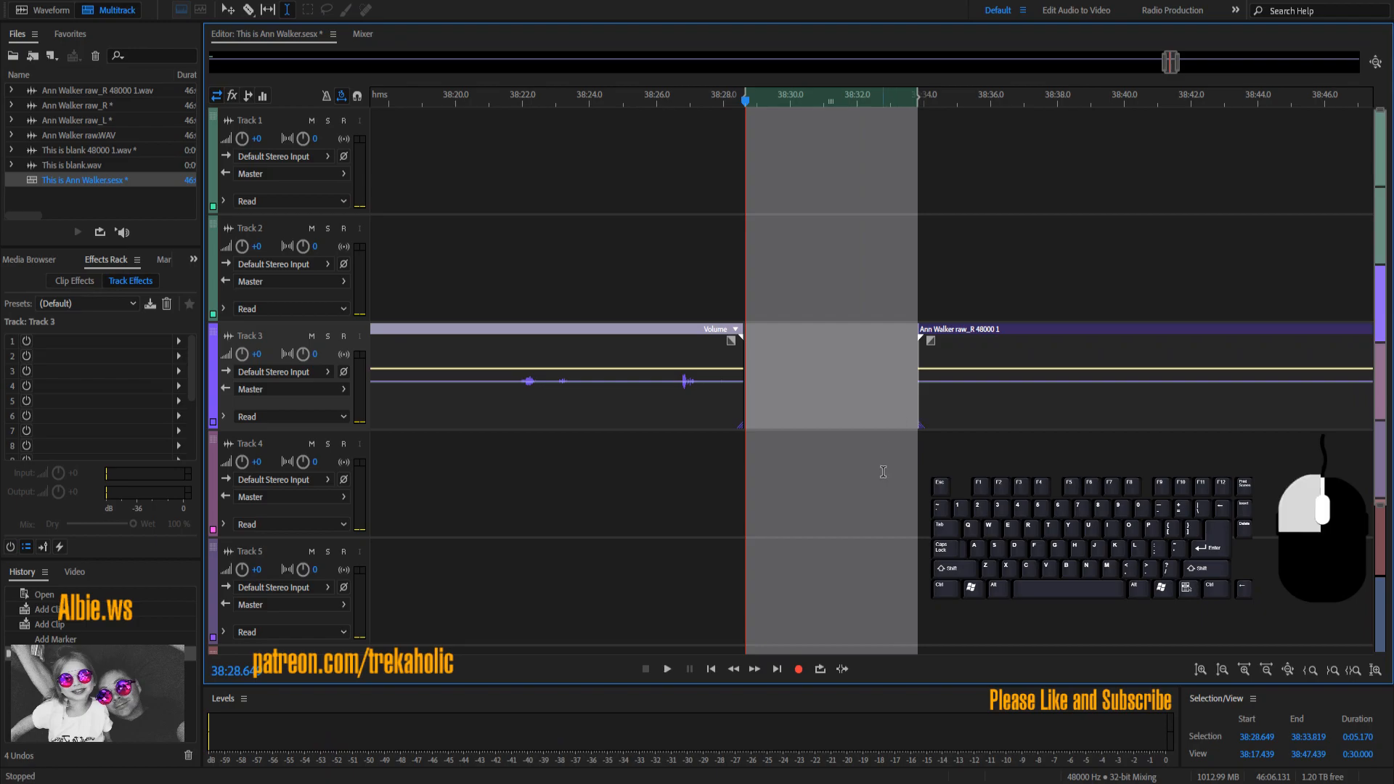
left_click(883, 472)
left_click(704, 402)
key("Delete")
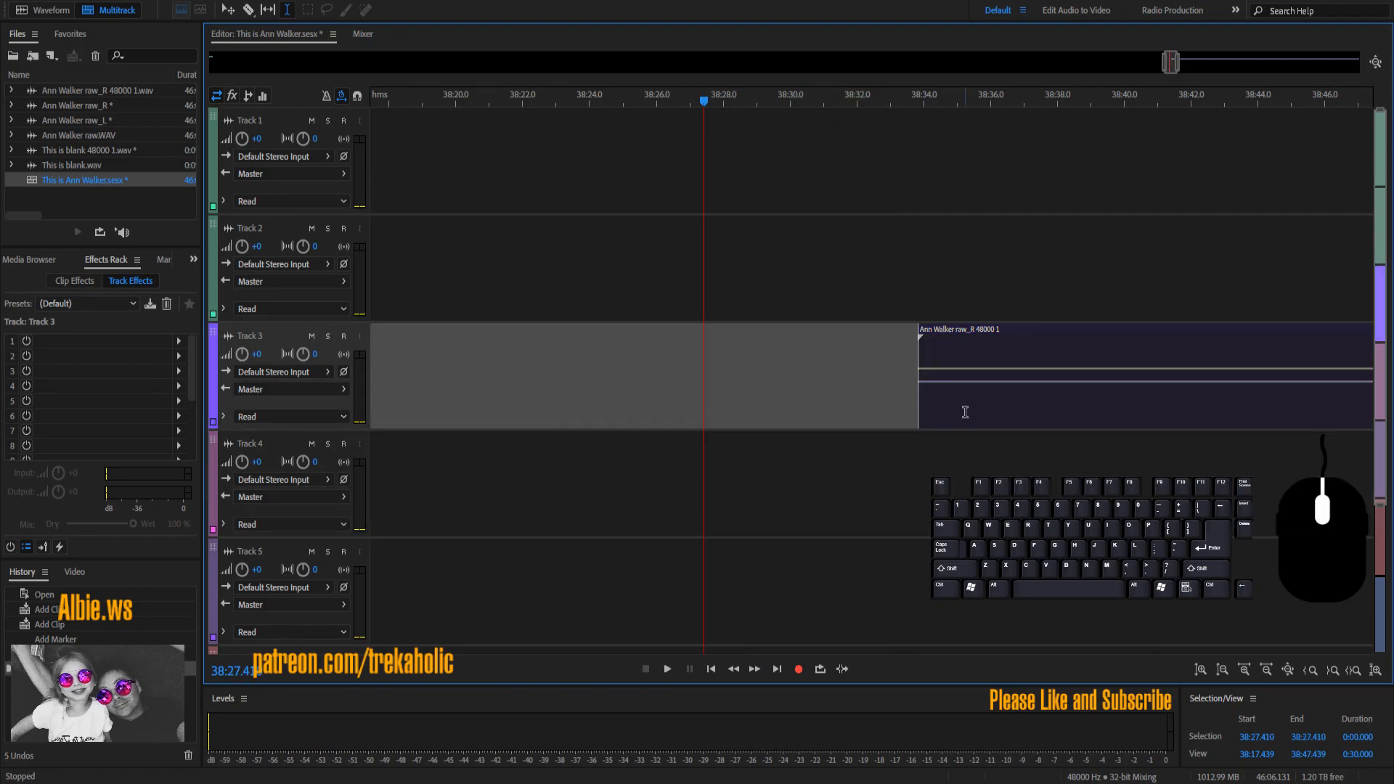
left_click(965, 412)
key("Delete")
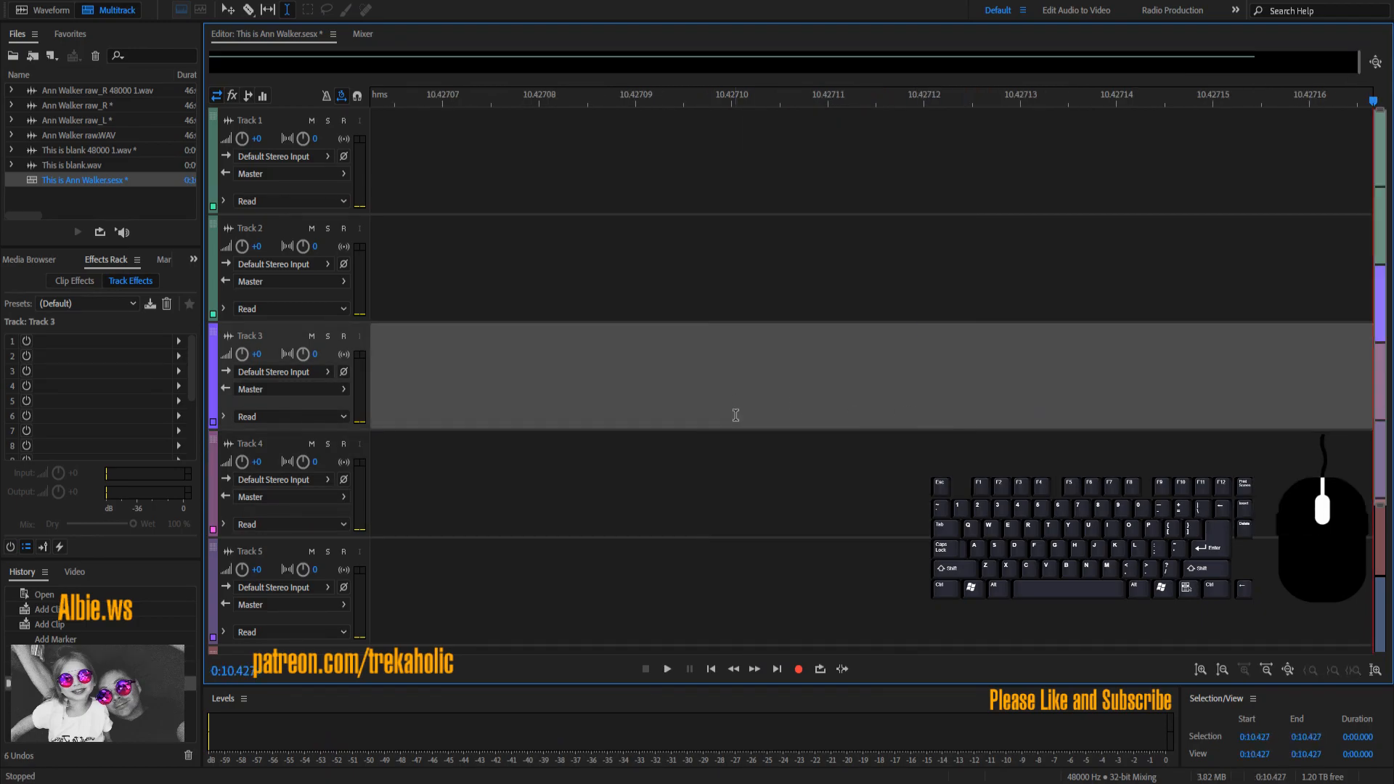
key("Home")
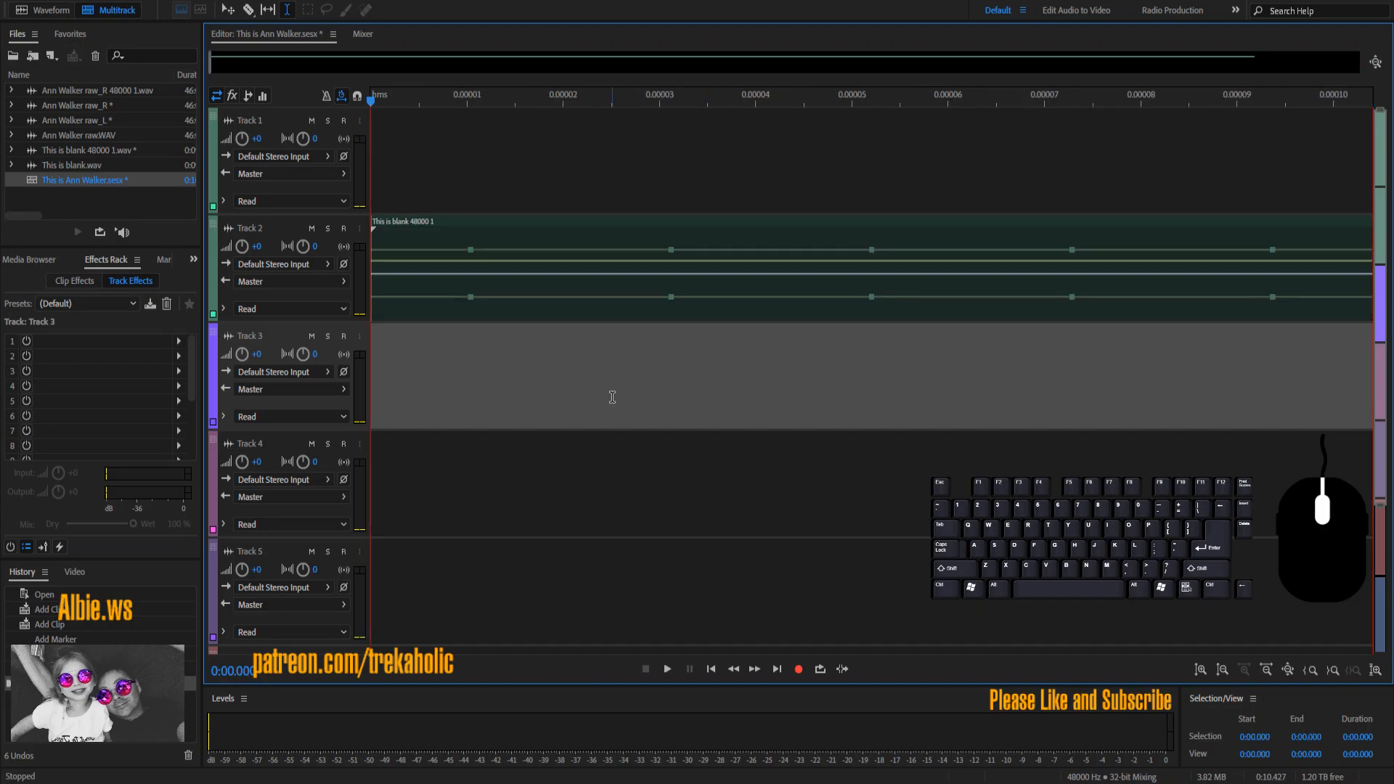
scroll(902, 508, "down", 13)
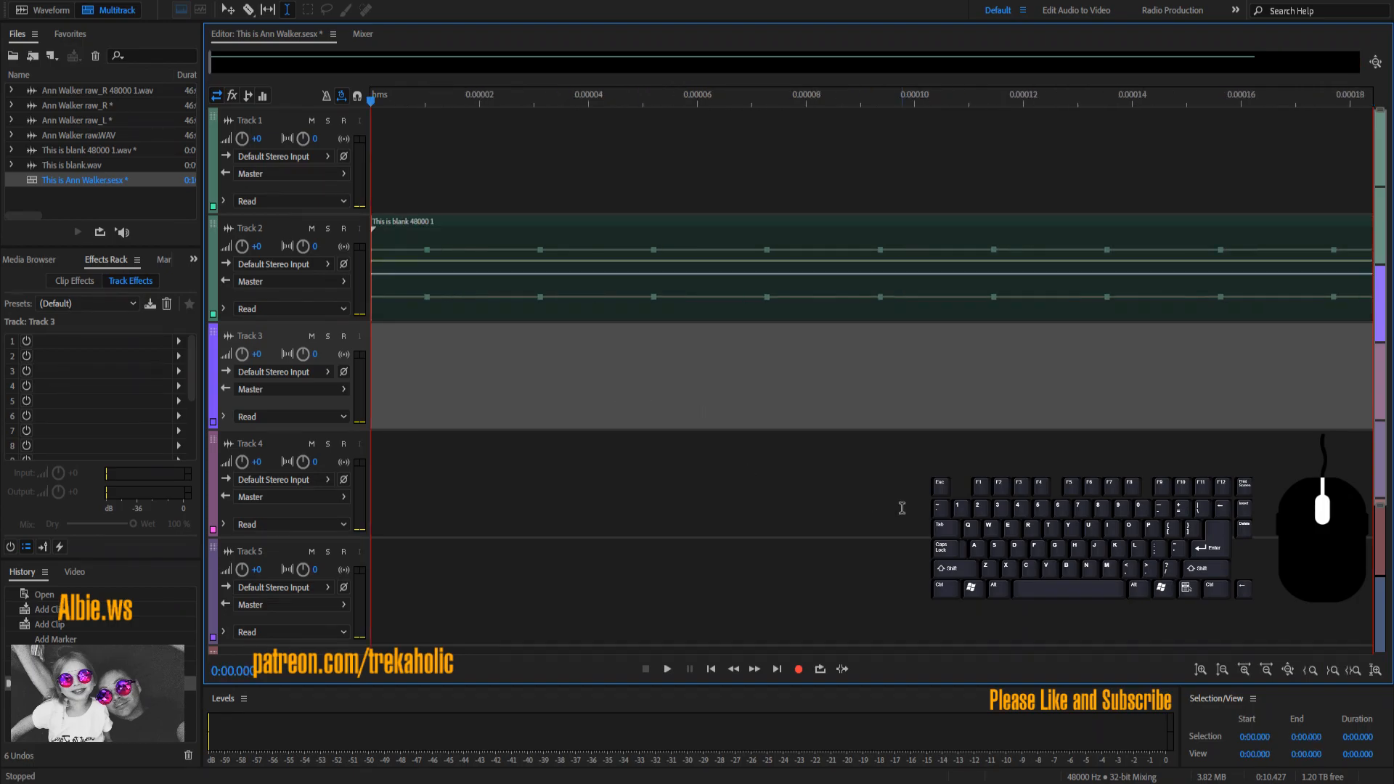
scroll(902, 509, "down", 12)
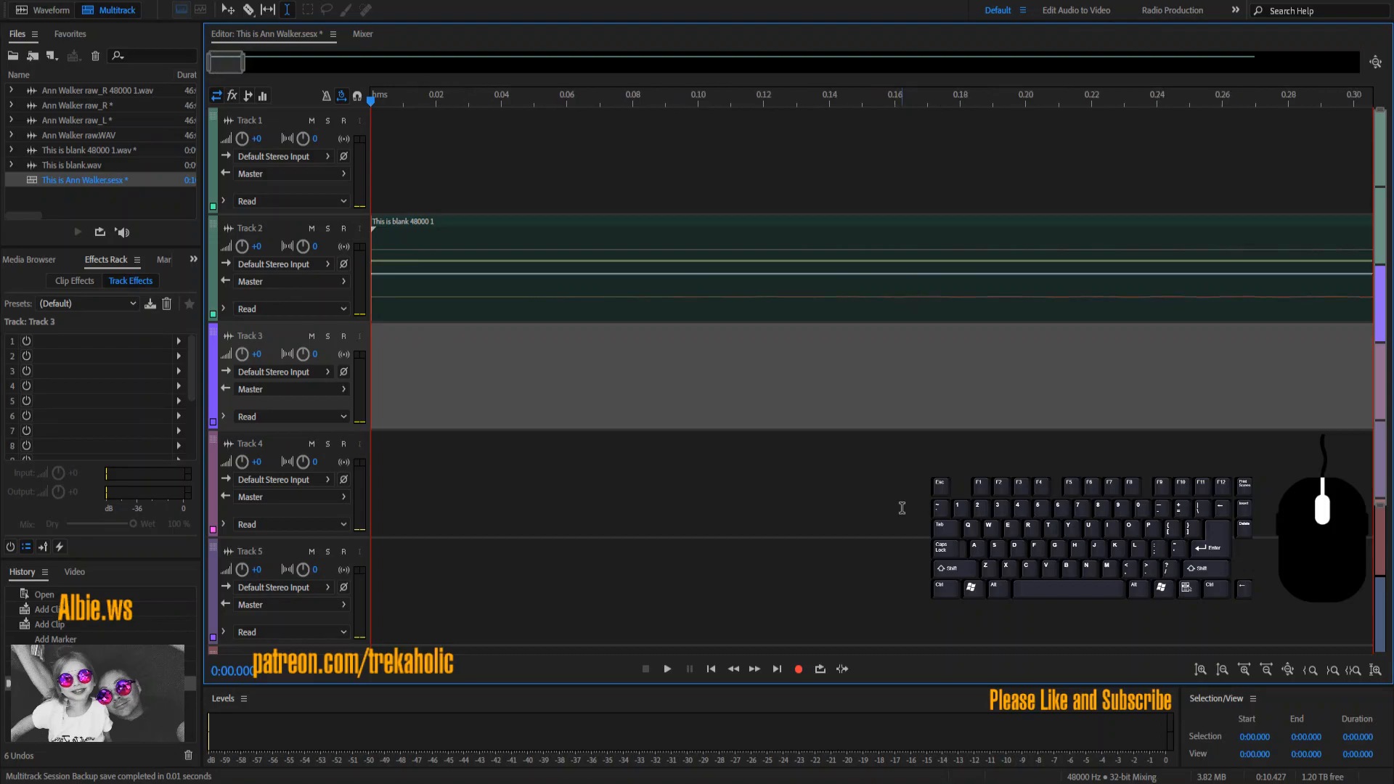
left_click(788, 412)
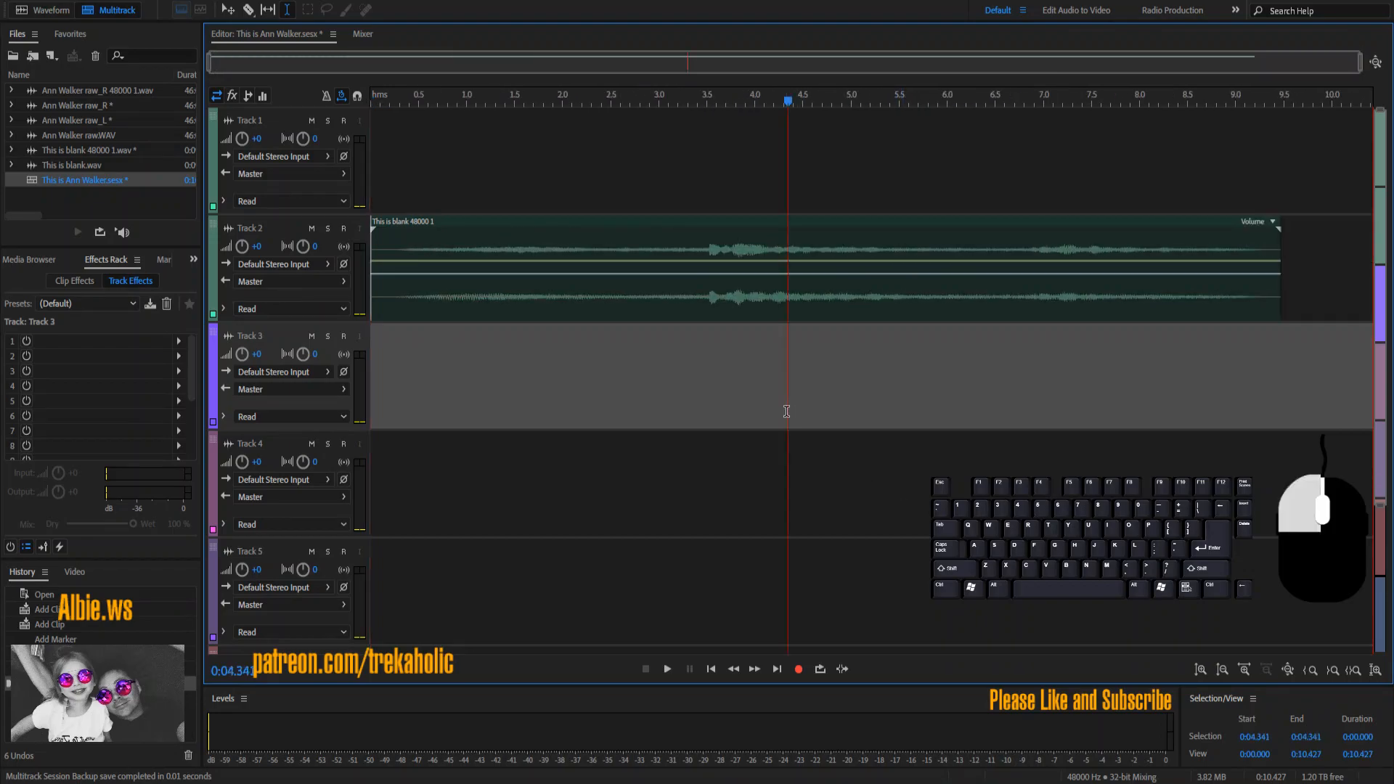
key("ctrl+v")
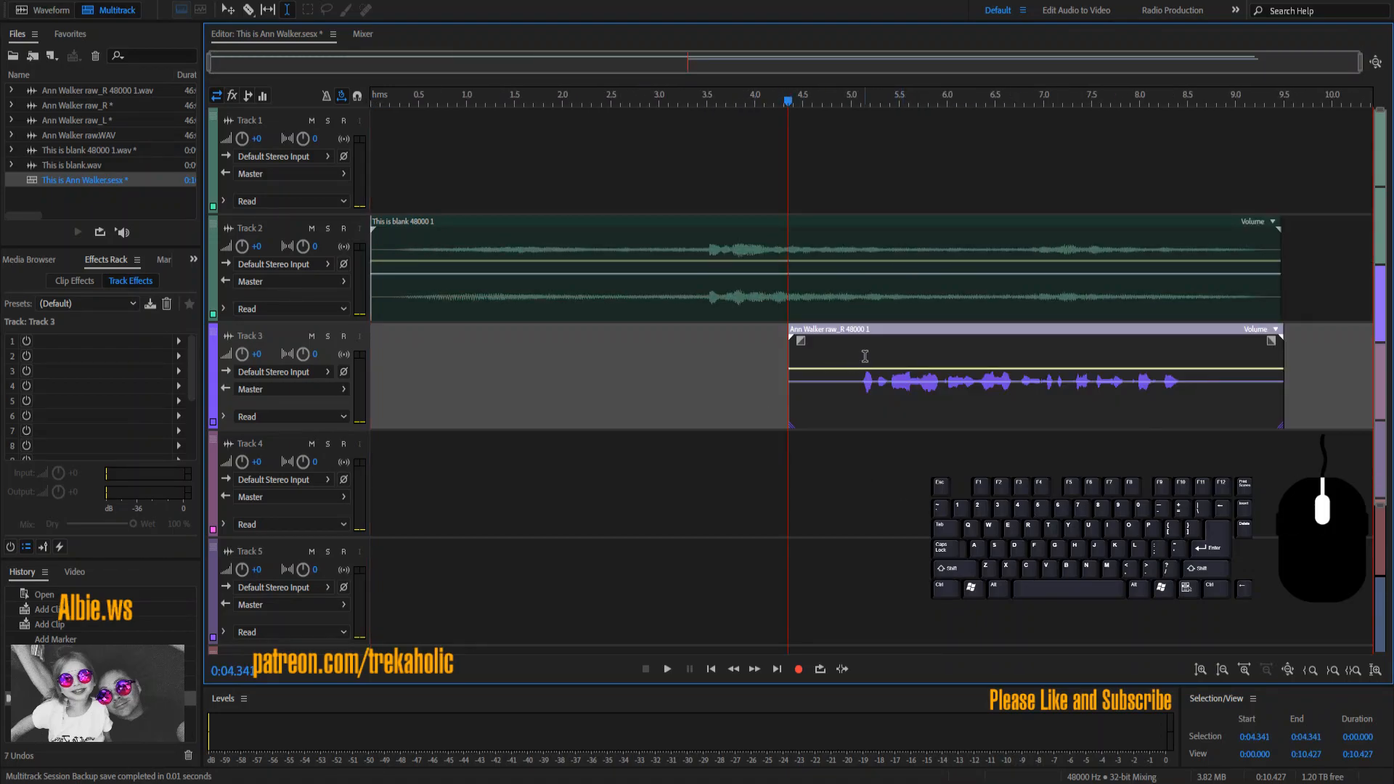
mouse_move(864, 339)
left_mouse_down()
mouse_move(707, 340)
mouse_move(854, 348)
left_mouse_up()
left_click(731, 372)
key("space")
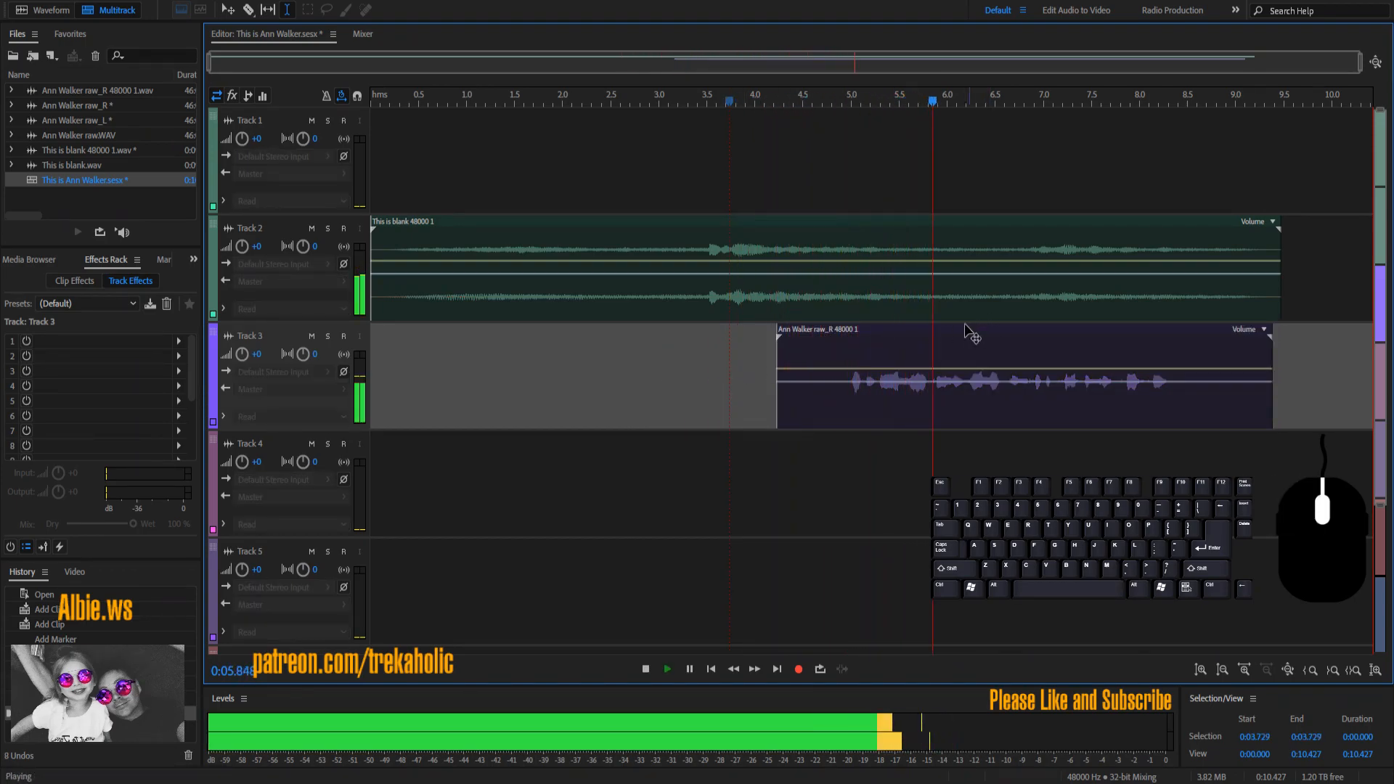
left_click(801, 264)
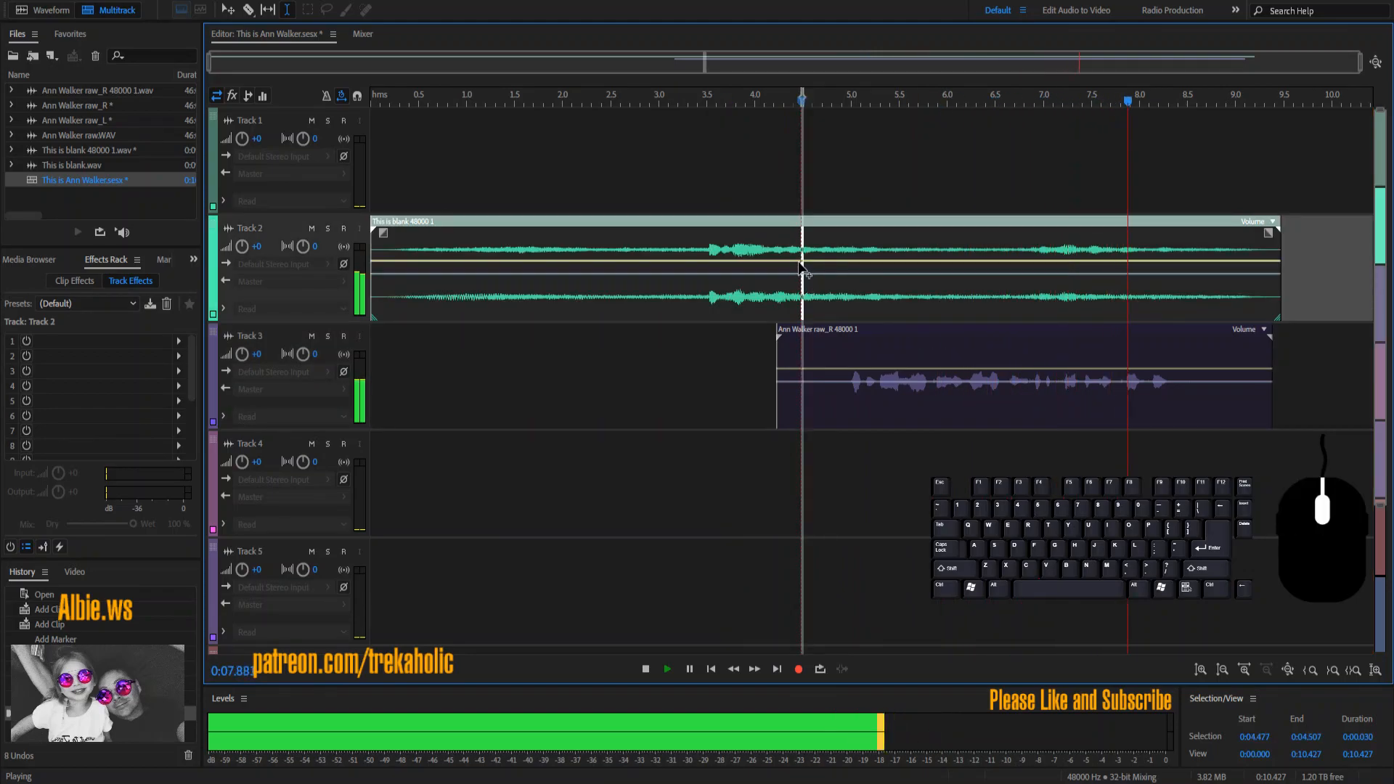
left_click_drag(799, 276, 802, 296)
key("space")
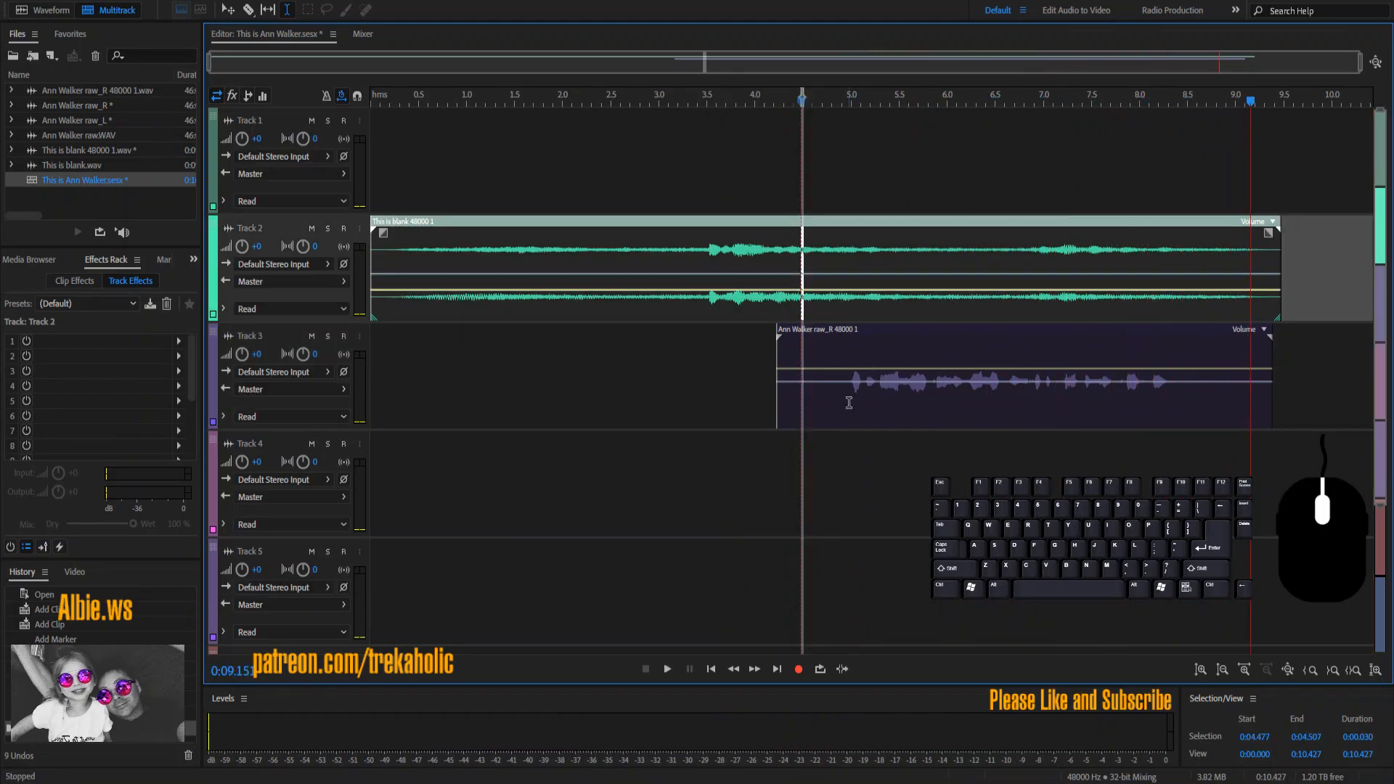
double_click(849, 400)
left_click_drag(324, 307, 216, 307)
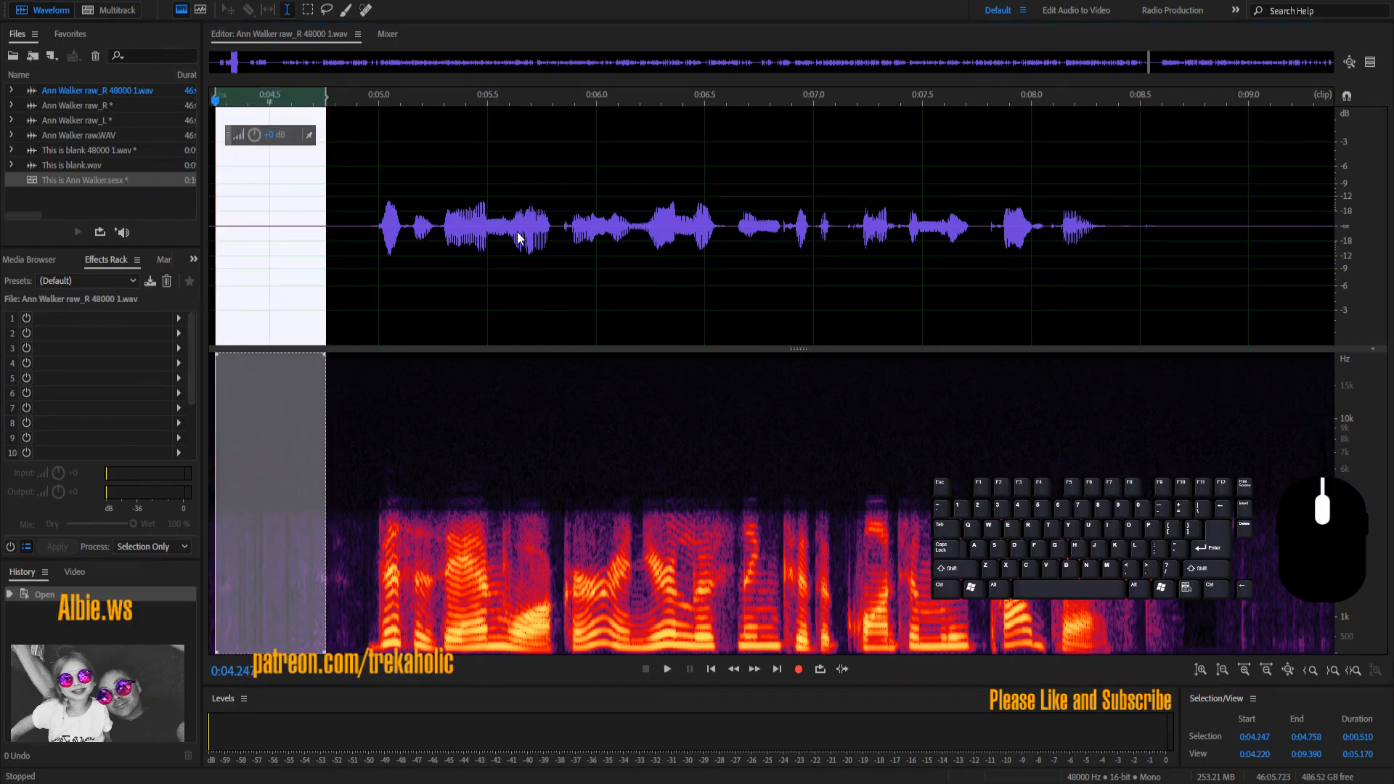
key("shift+p")
key("ctrl+a")
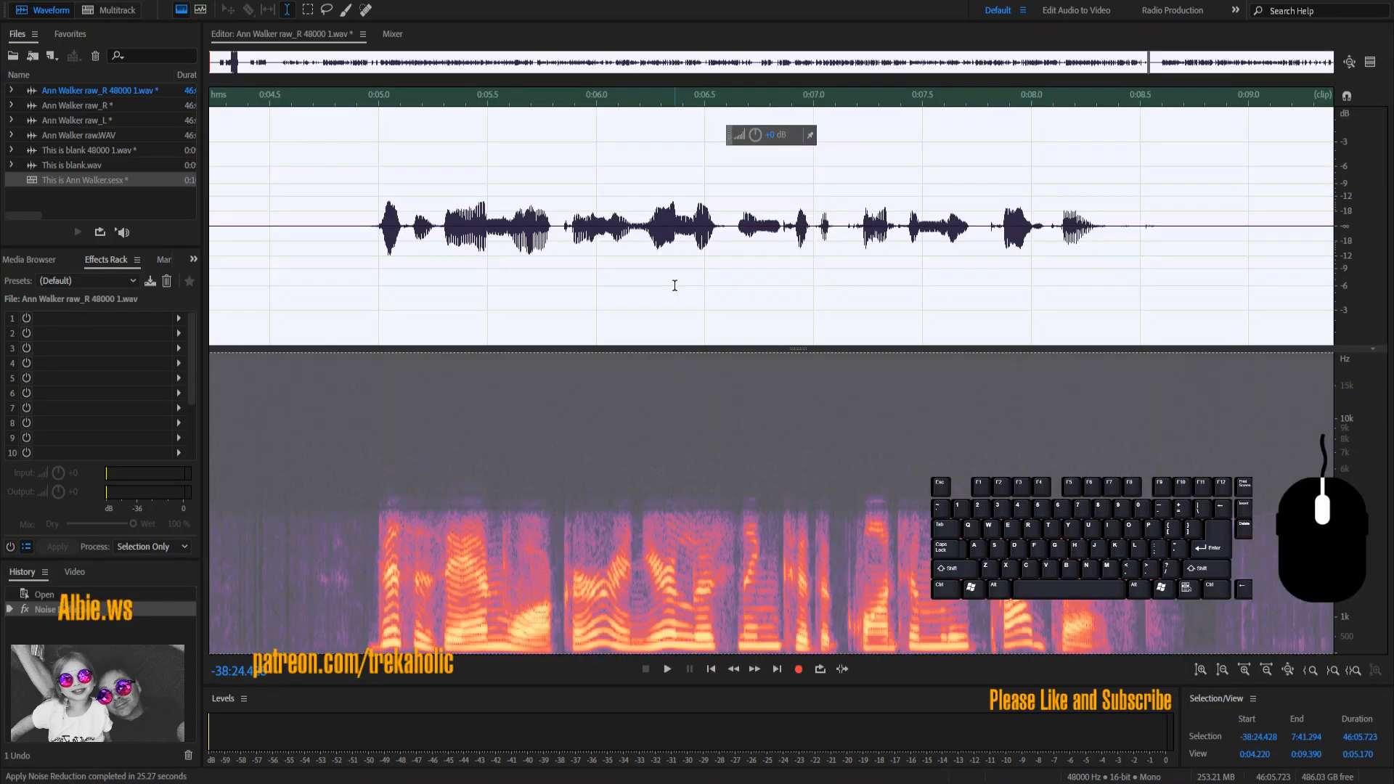
left_click(674, 286)
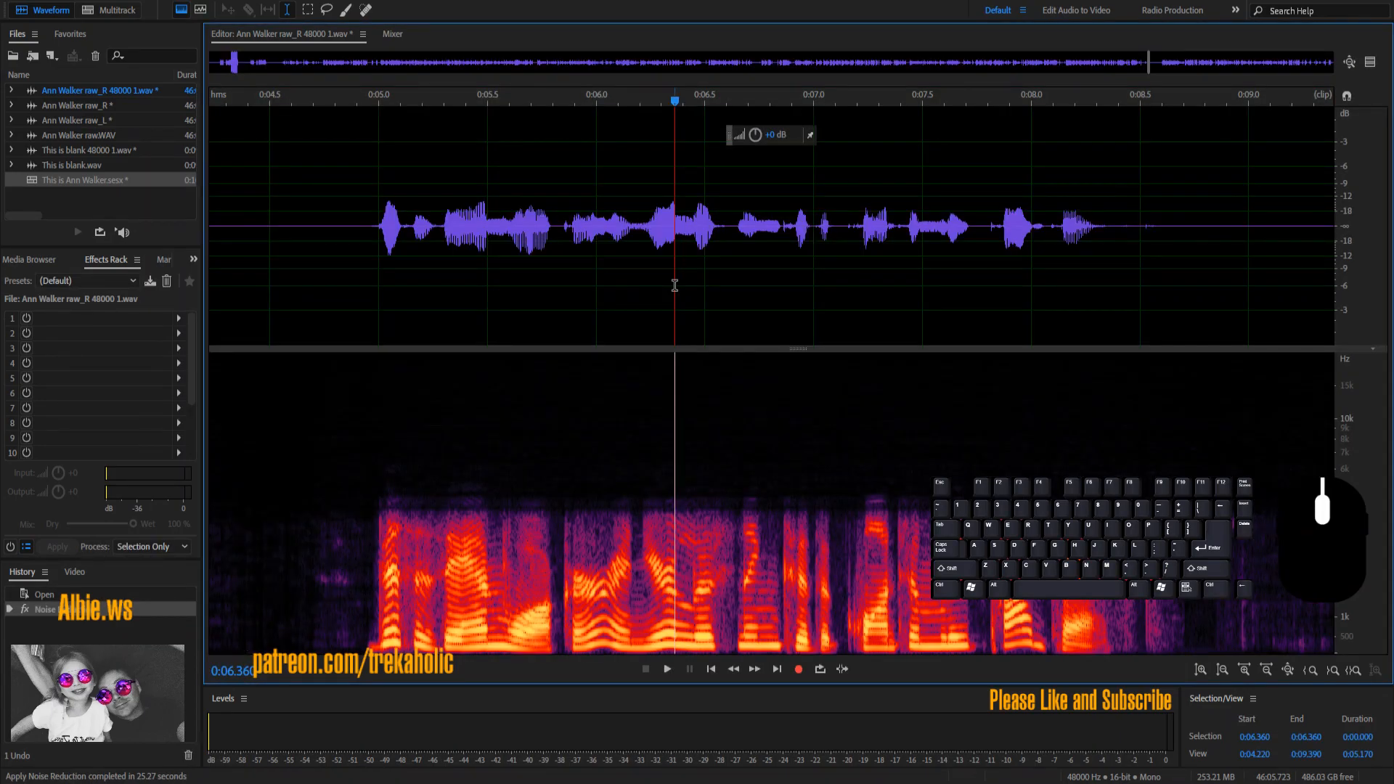
Step: Boost the speech from 0:04.477 to 0:08.836 by about 4 dB
left_click_drag(266, 237, 1220, 304)
left_click_drag(727, 134, 740, 133)
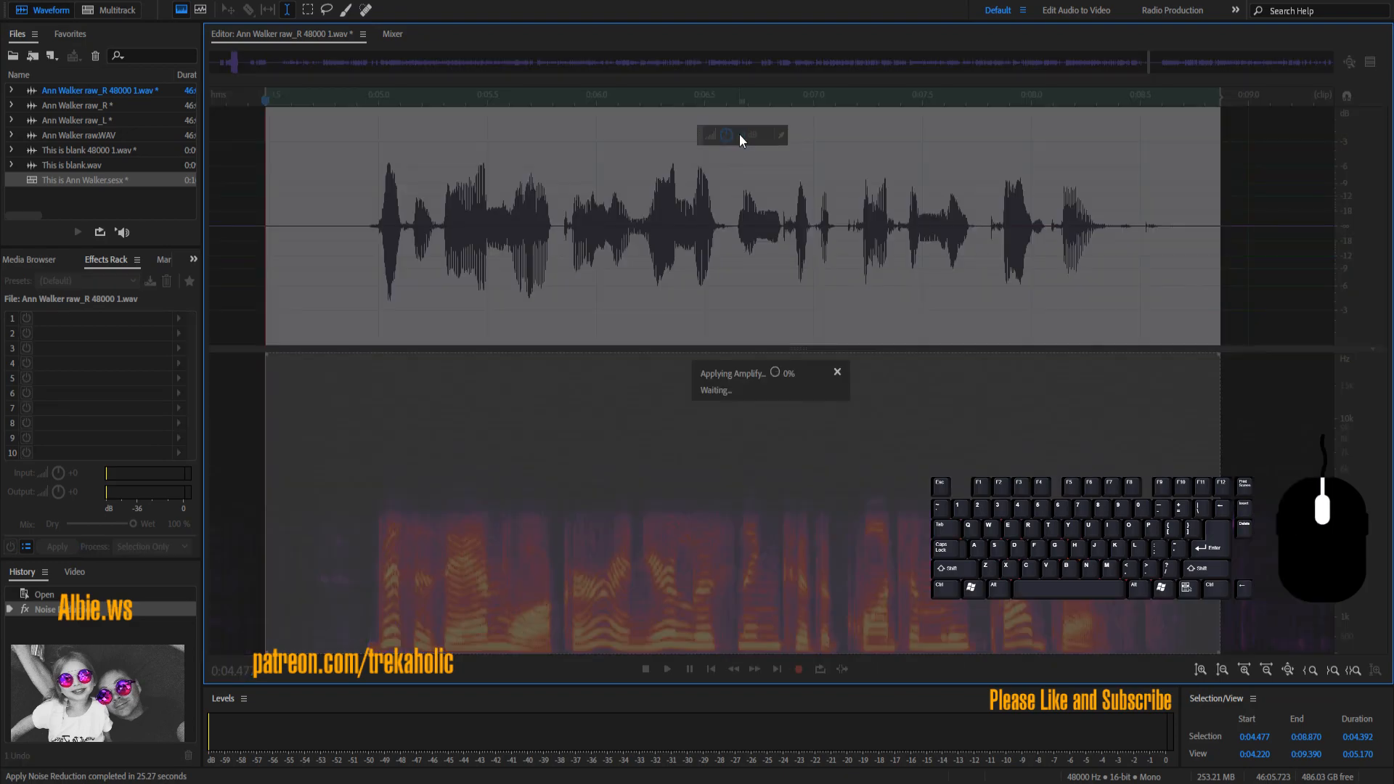
left_click(90, 177)
double_click(90, 179)
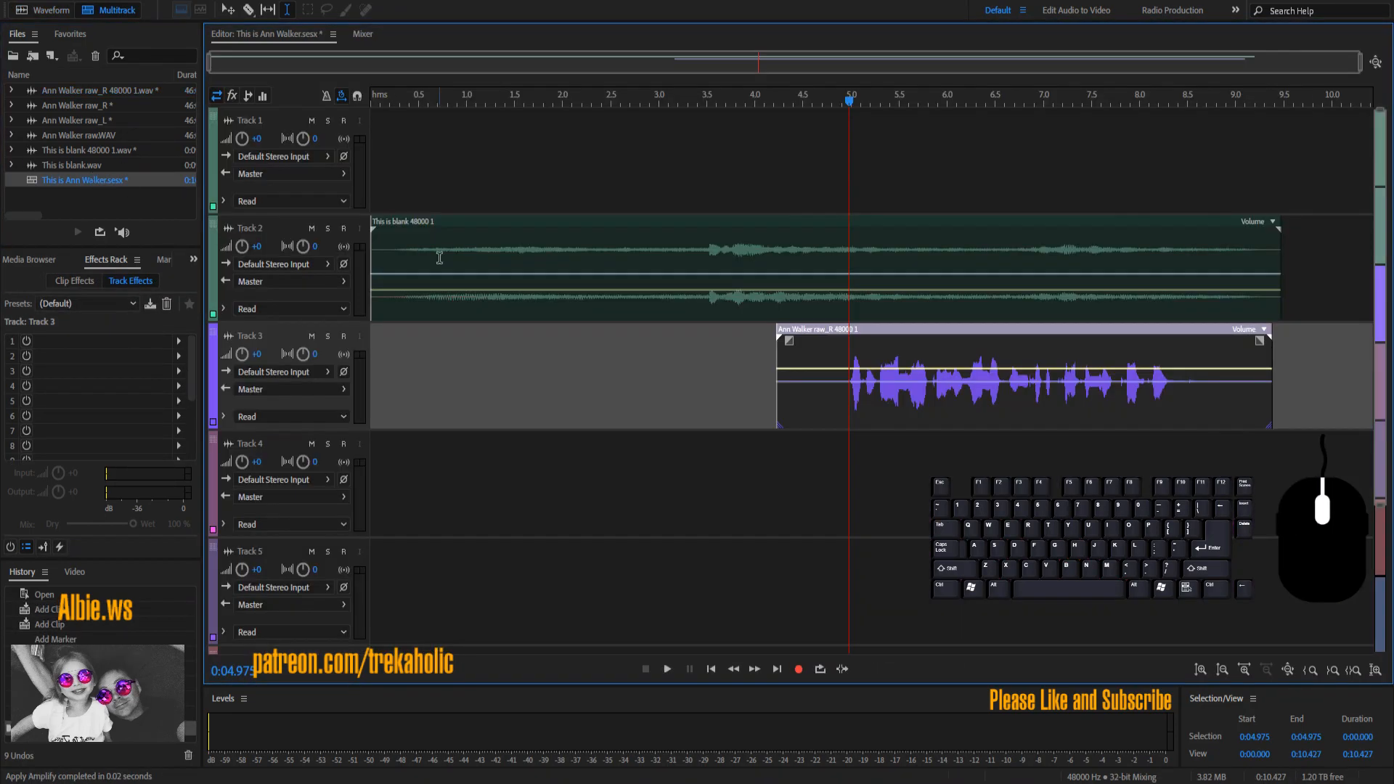
key("space")
left_click_drag(786, 341, 833, 407)
left_click_drag(1260, 343, 1187, 414)
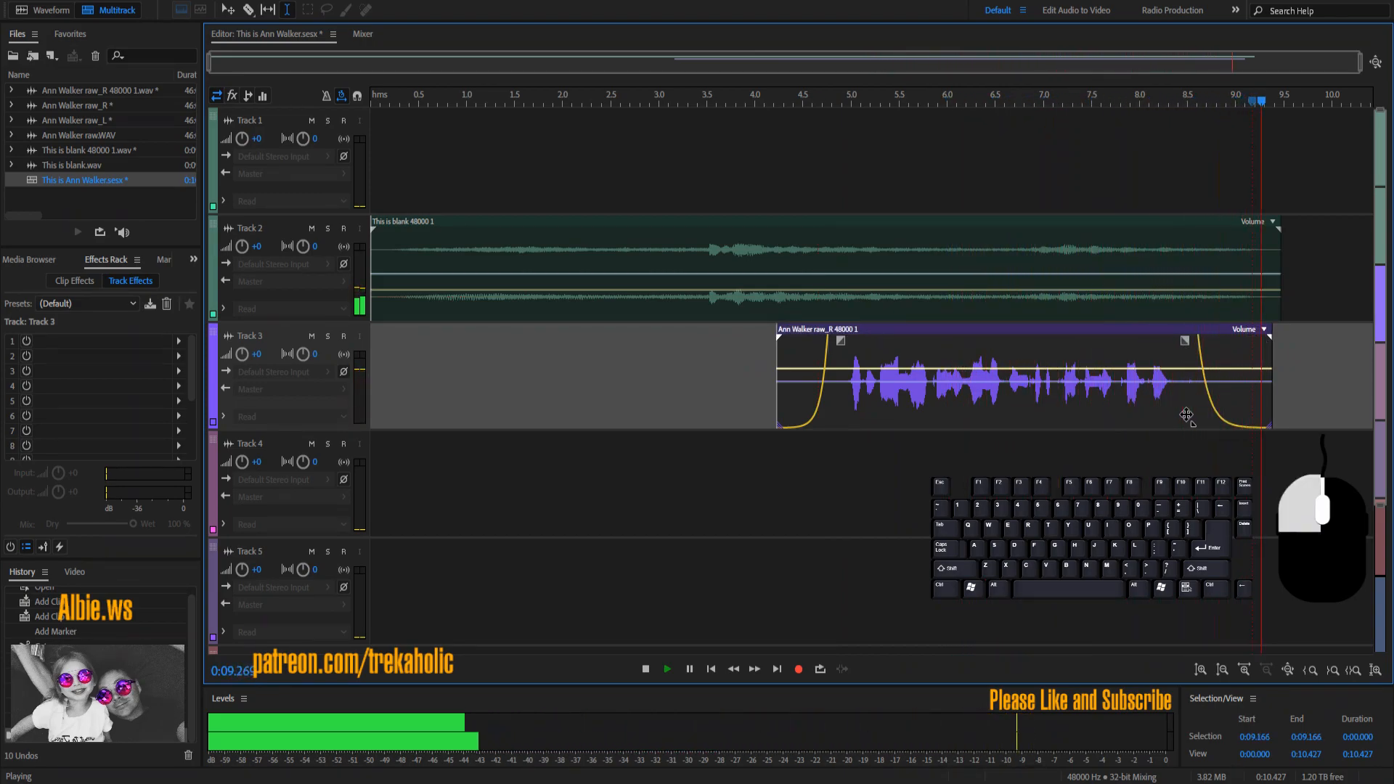
left_click(837, 403)
left_click(790, 404)
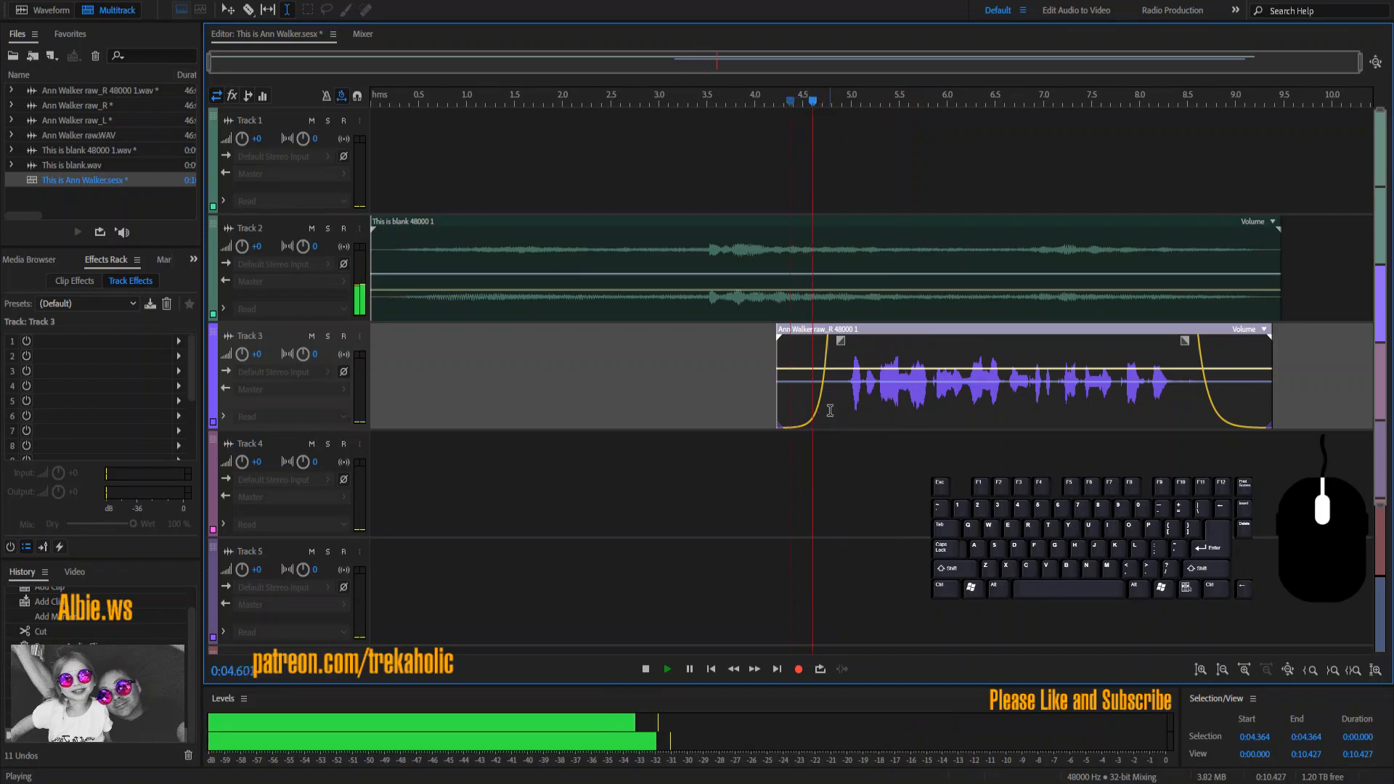
Step: Heal a spectrogram blemish near 0:05.1 with the Spot Healing Brush and check the repair
double_click(906, 402)
key("space")
left_click(460, 383)
key("space")
key("space")
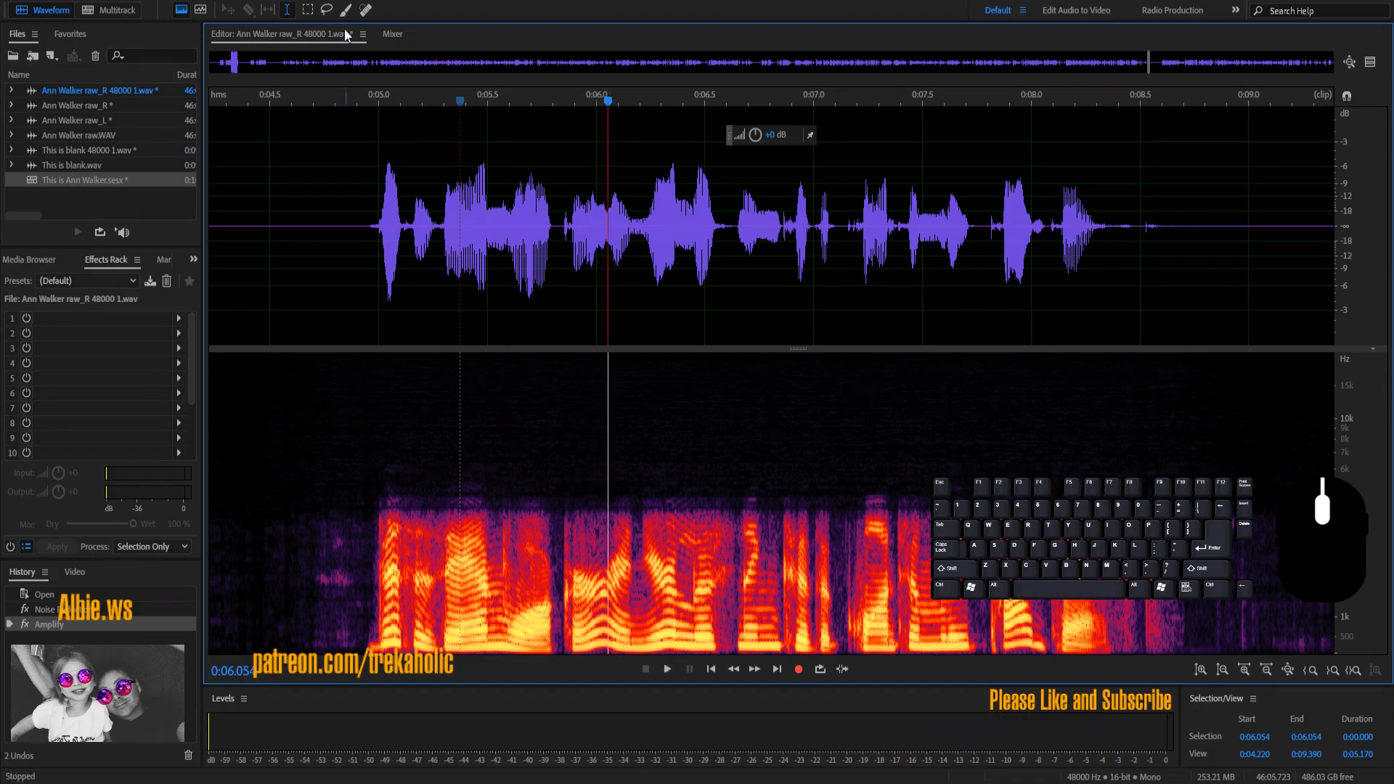
left_click(365, 10)
left_click_drag(508, 495, 501, 625)
left_click(406, 240)
key("space")
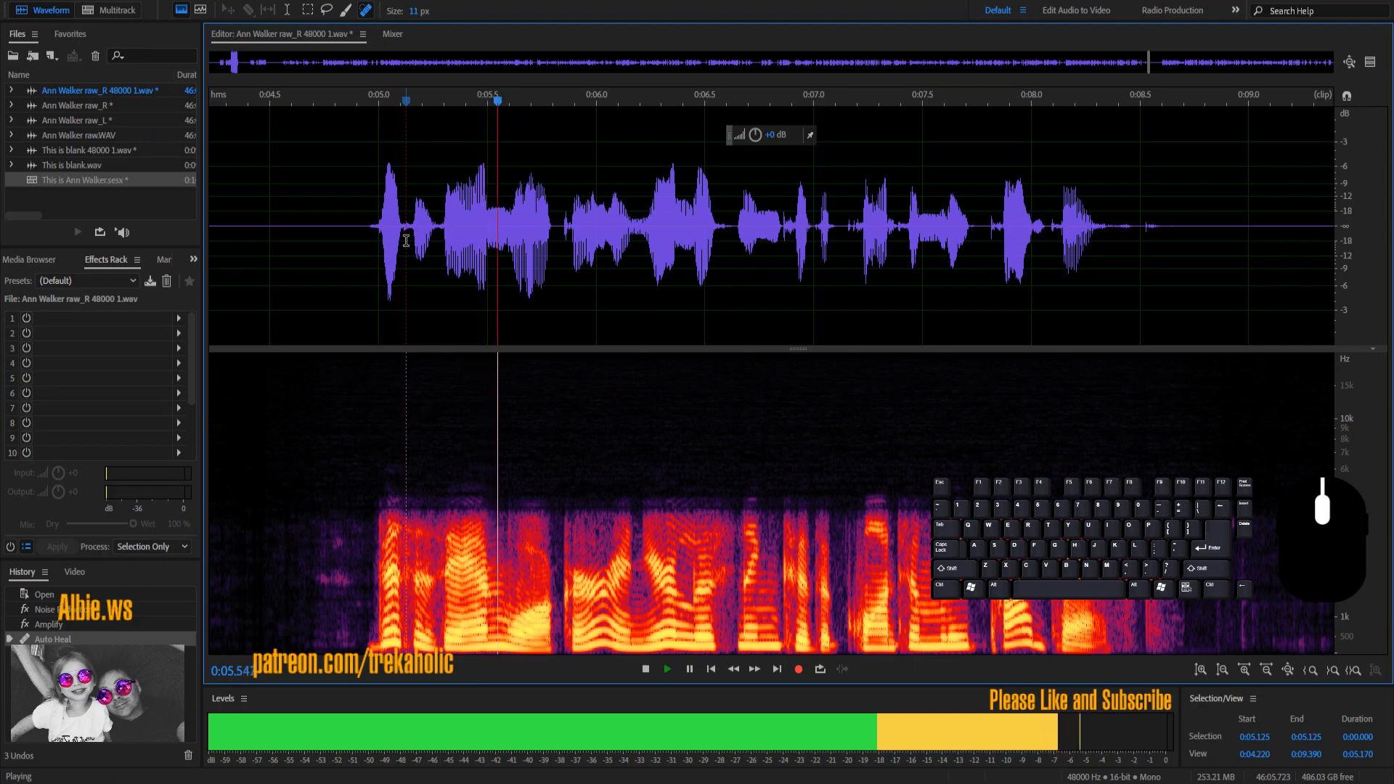
key("space")
left_click(141, 176)
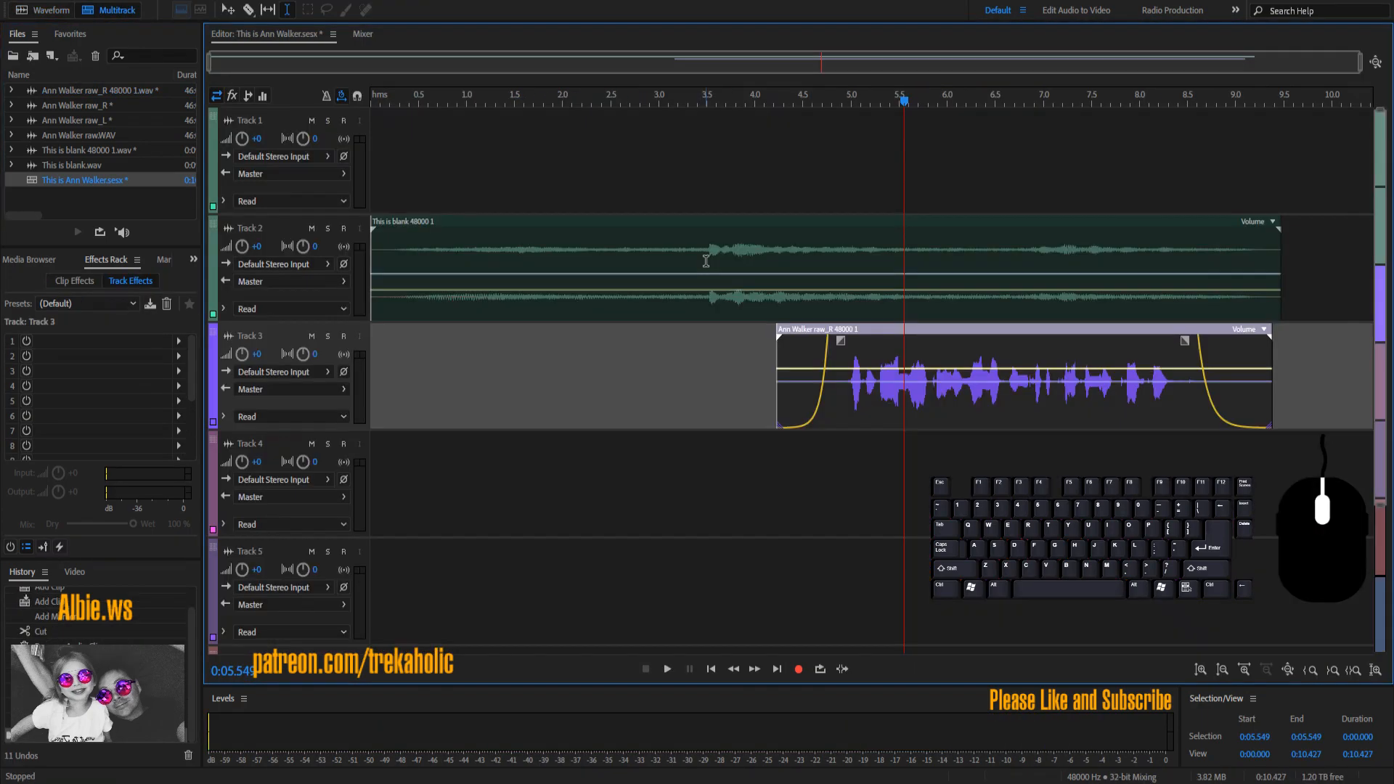
Step: Review the faded clip by playing from about 4 seconds and 1.25 seconds
left_click(753, 350)
key("space")
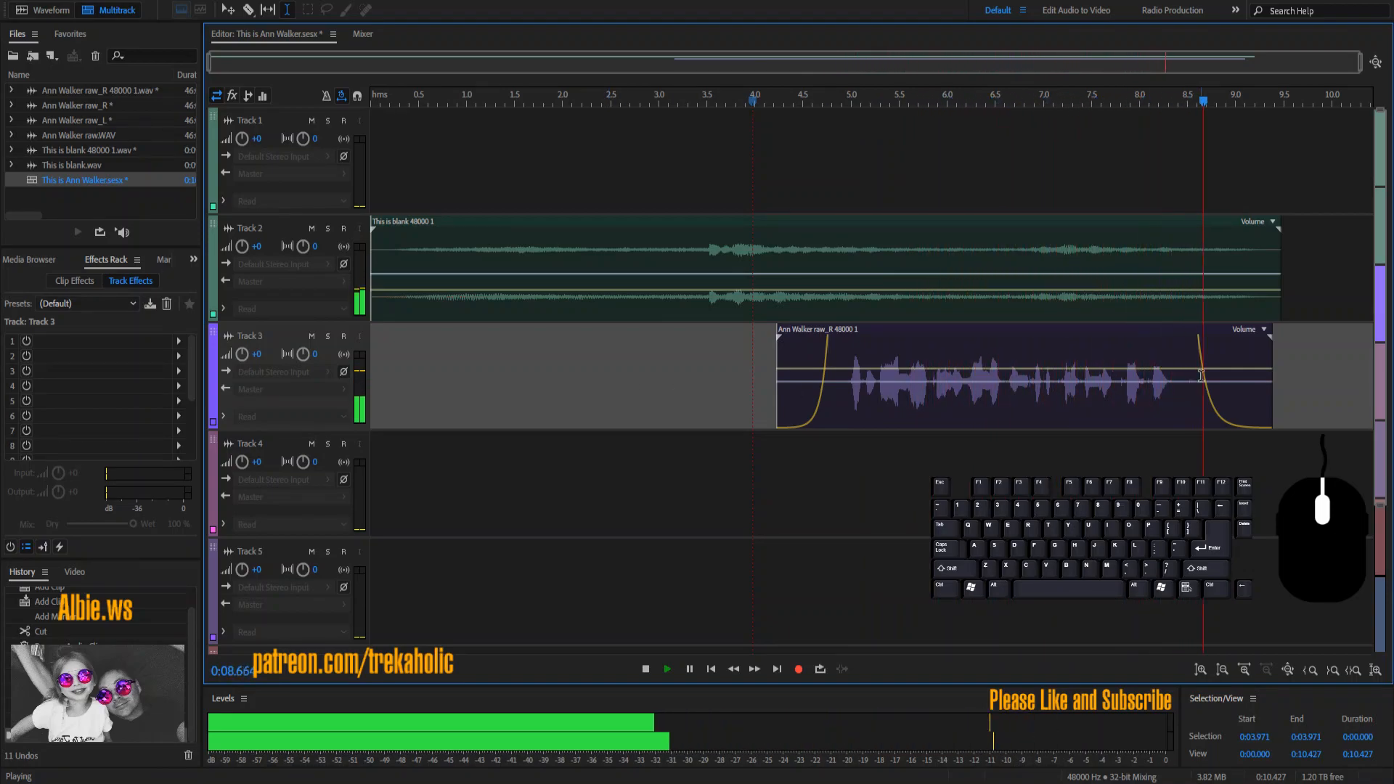
key("space")
left_click(488, 388)
key("space")
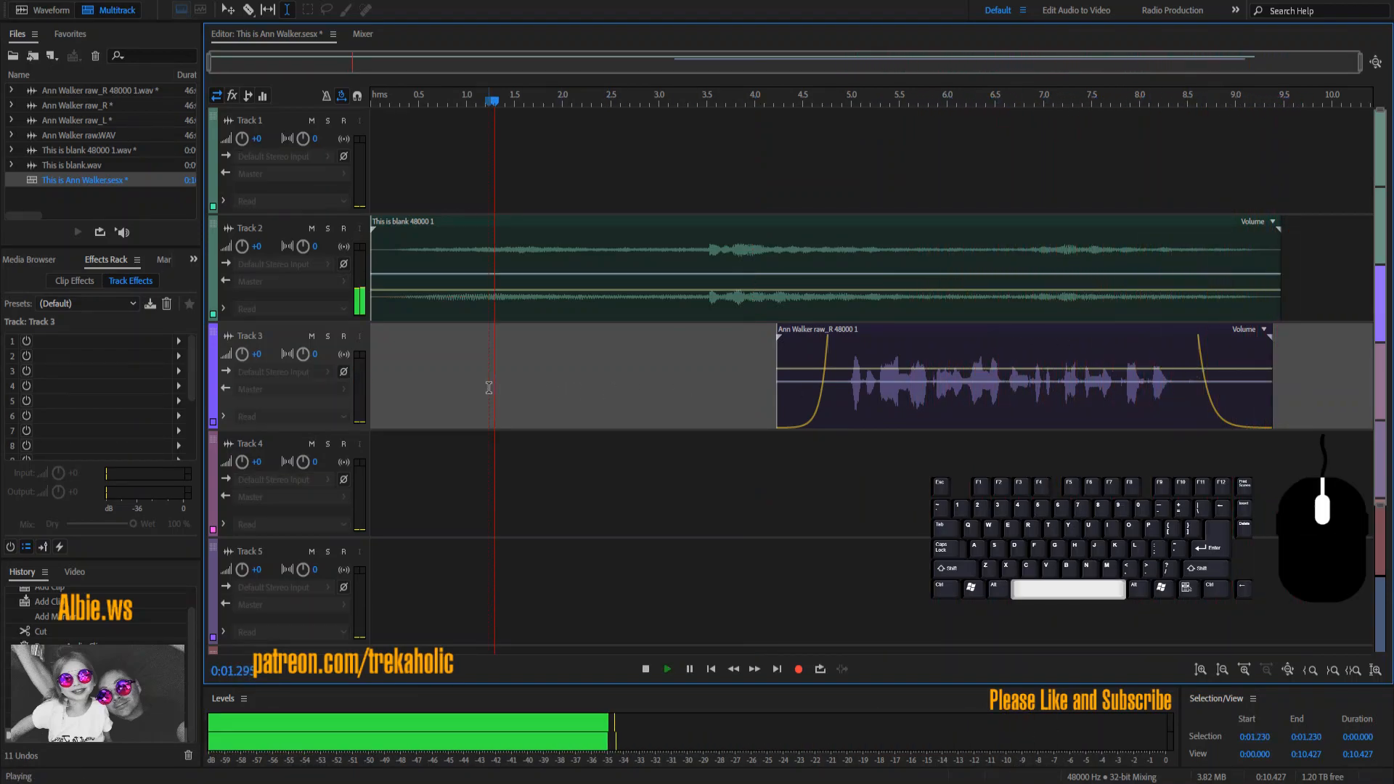
key("space")
left_click_drag(836, 326, 544, 334)
left_click(398, 350)
key("space")
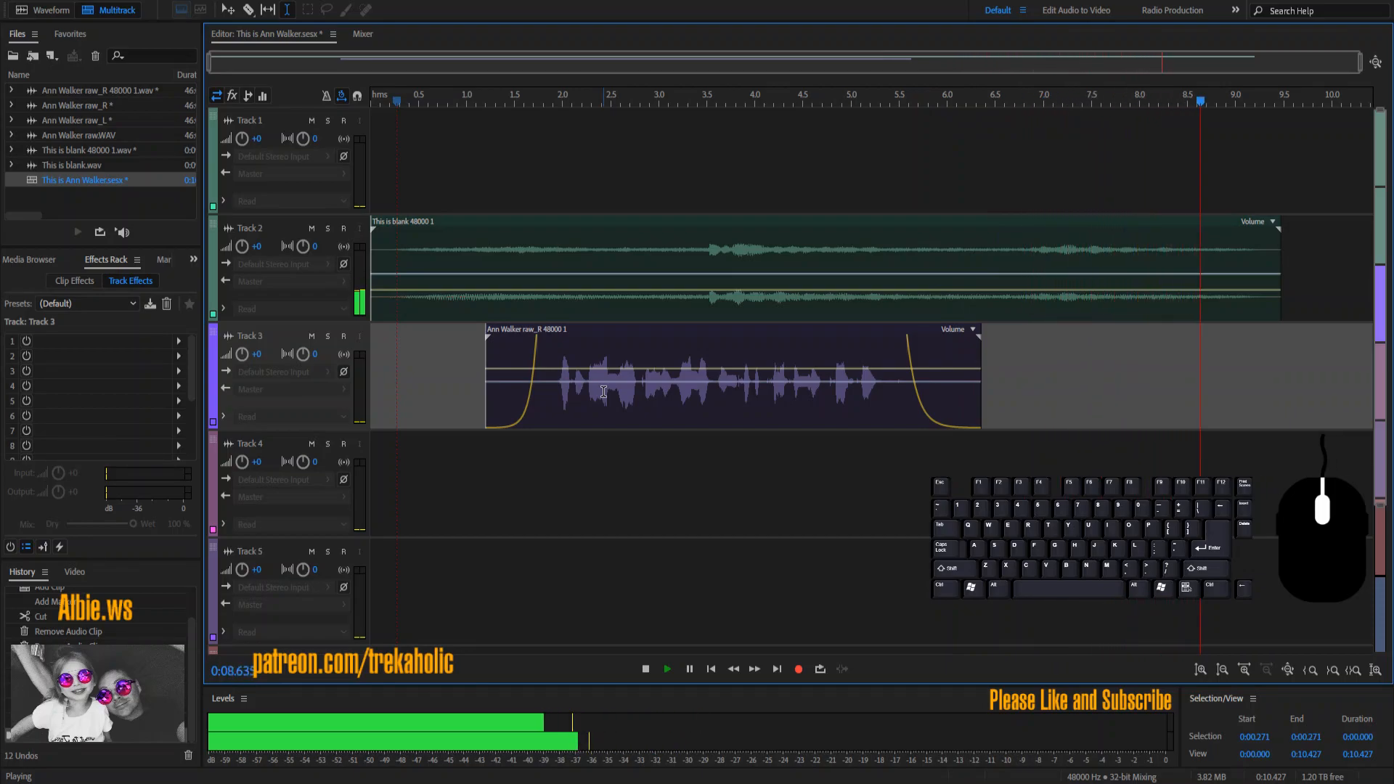
key("space")
key("ctrl+s")
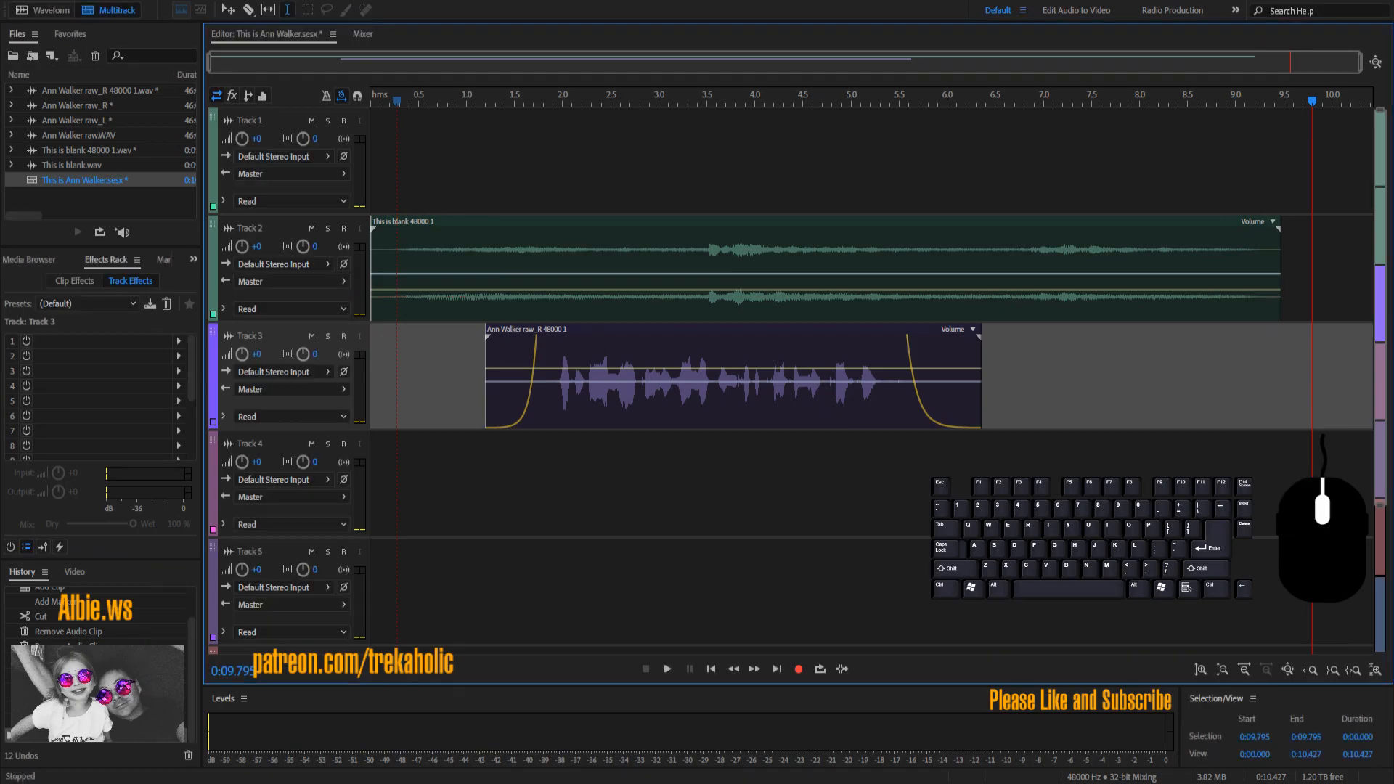
Step: Export the entire session as a multitrack mixdown, then quit Audition, dismissing the save prompt
left_click(112, 290)
left_click(423, 366)
left_click(514, 380)
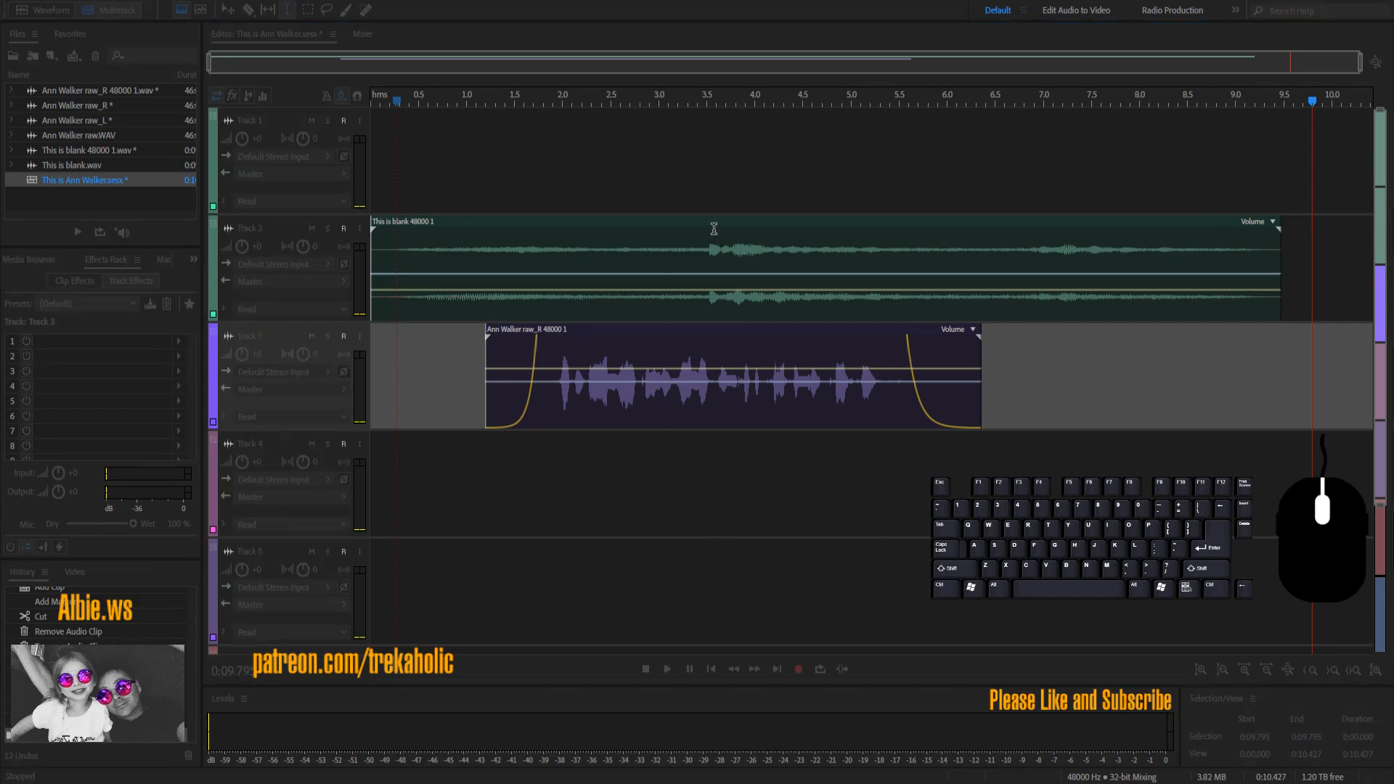
key("shift")
key("Return")
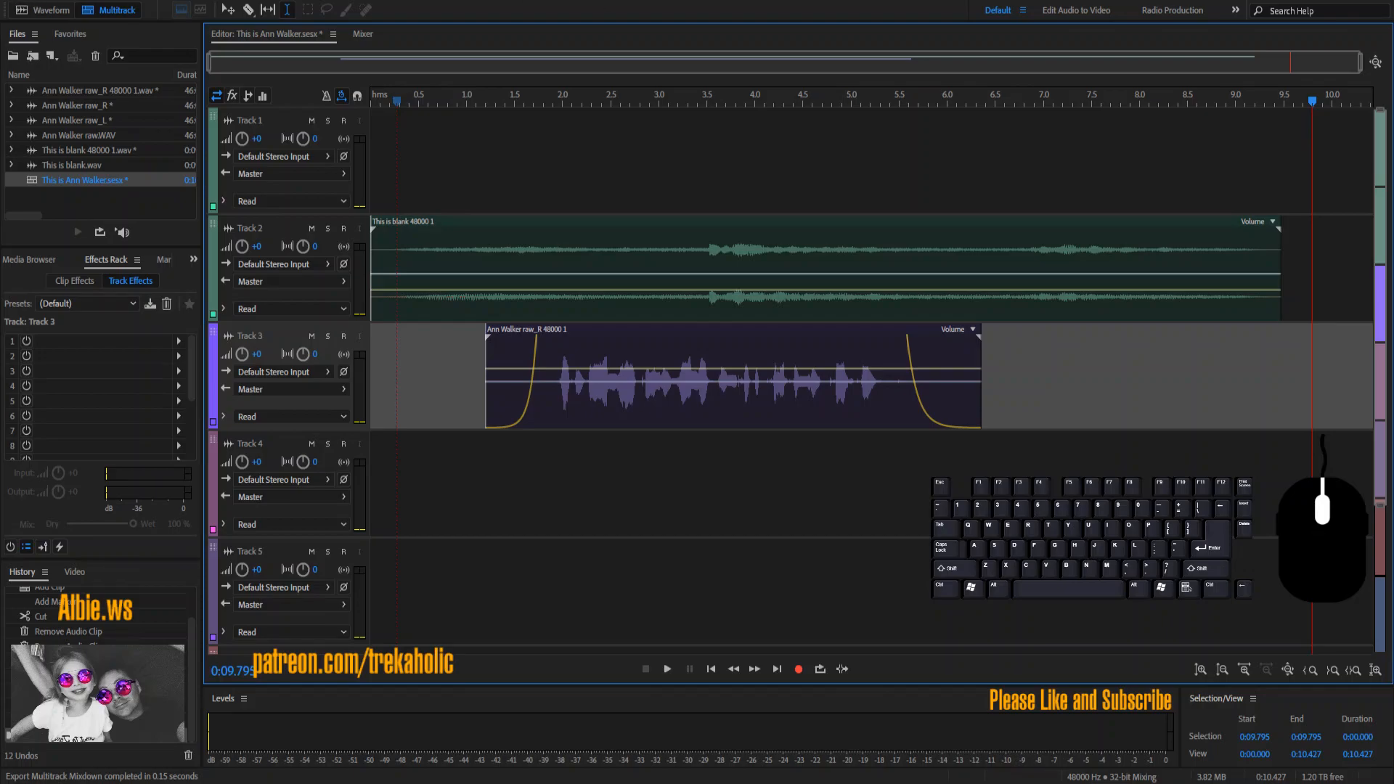
left_click(740, 398)
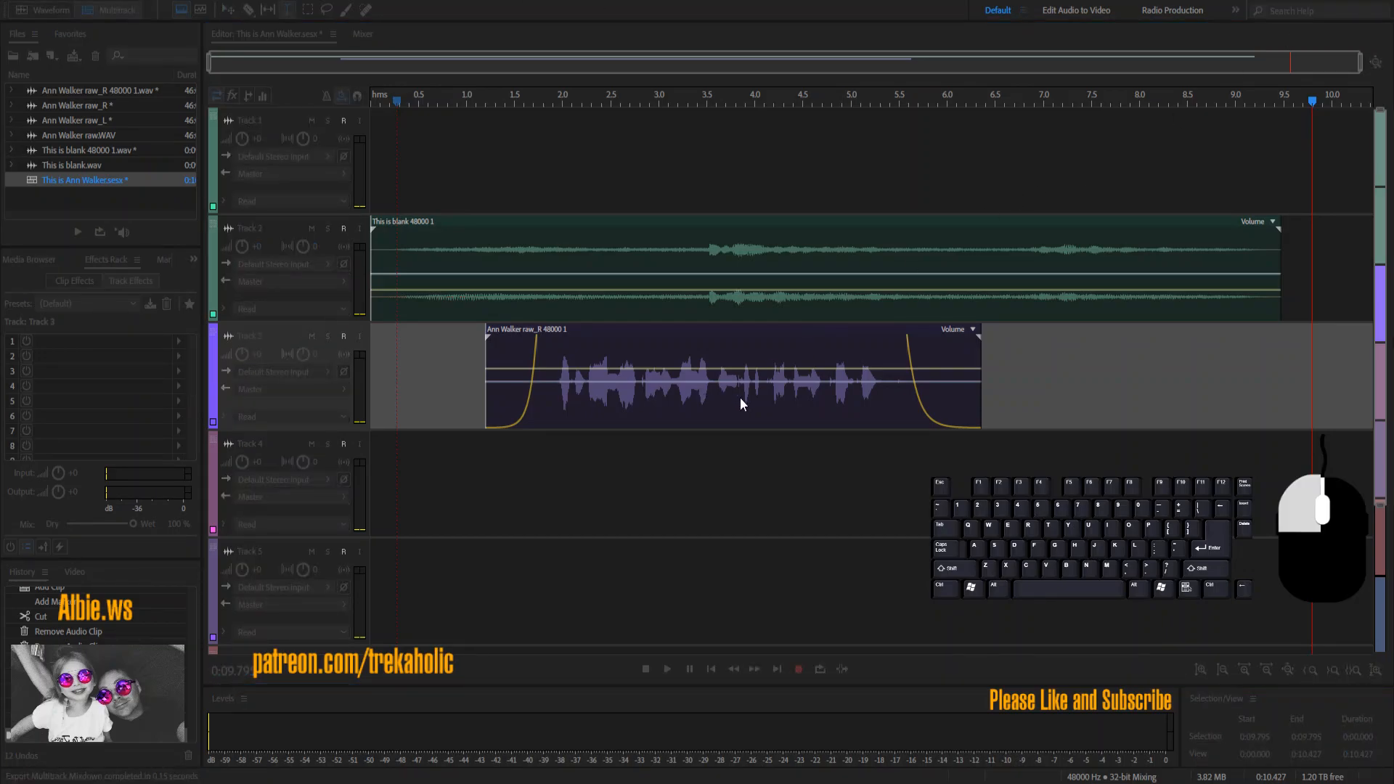